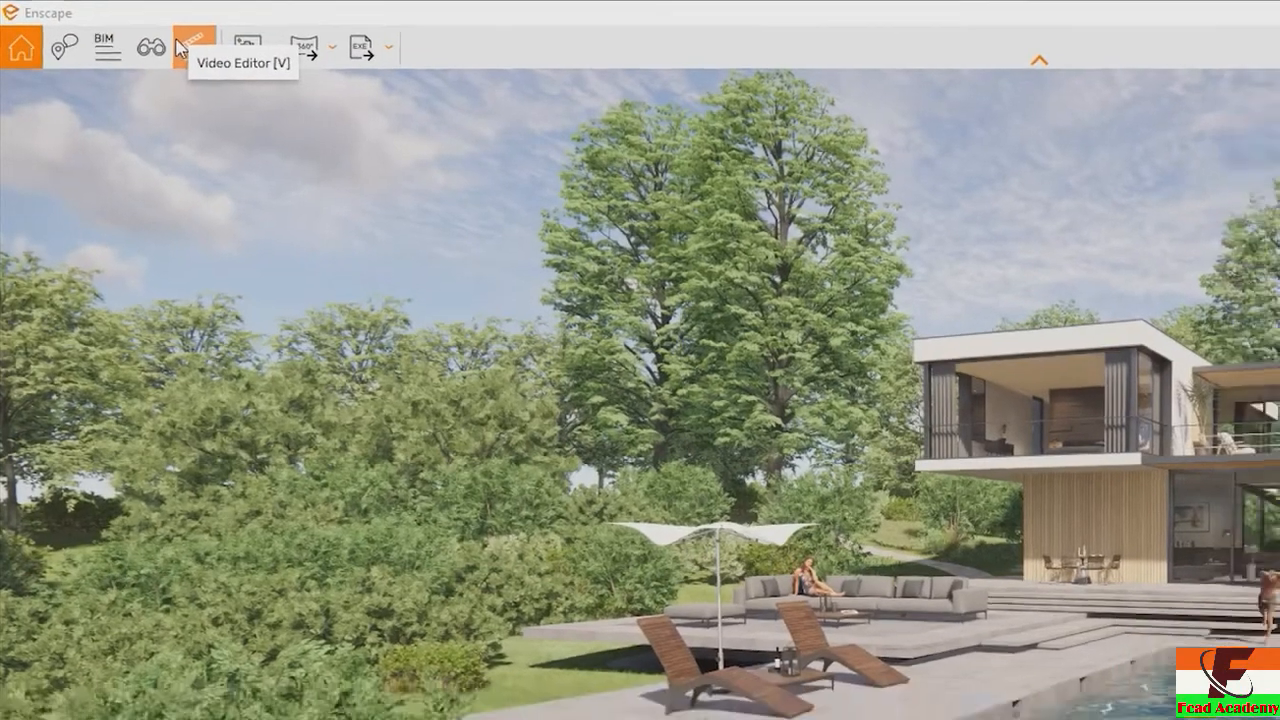
# Open the Video Editor and show the help information specific to it
pyautogui.click(190, 50)
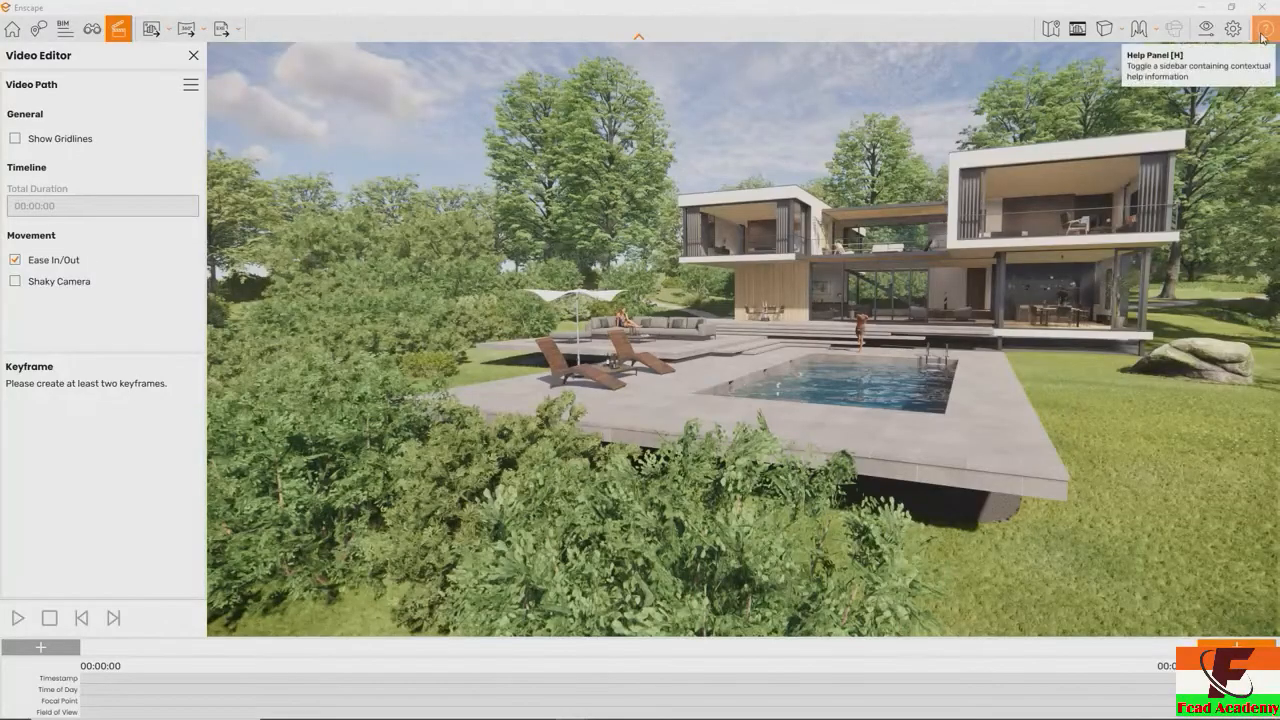
pyautogui.click(1263, 30)
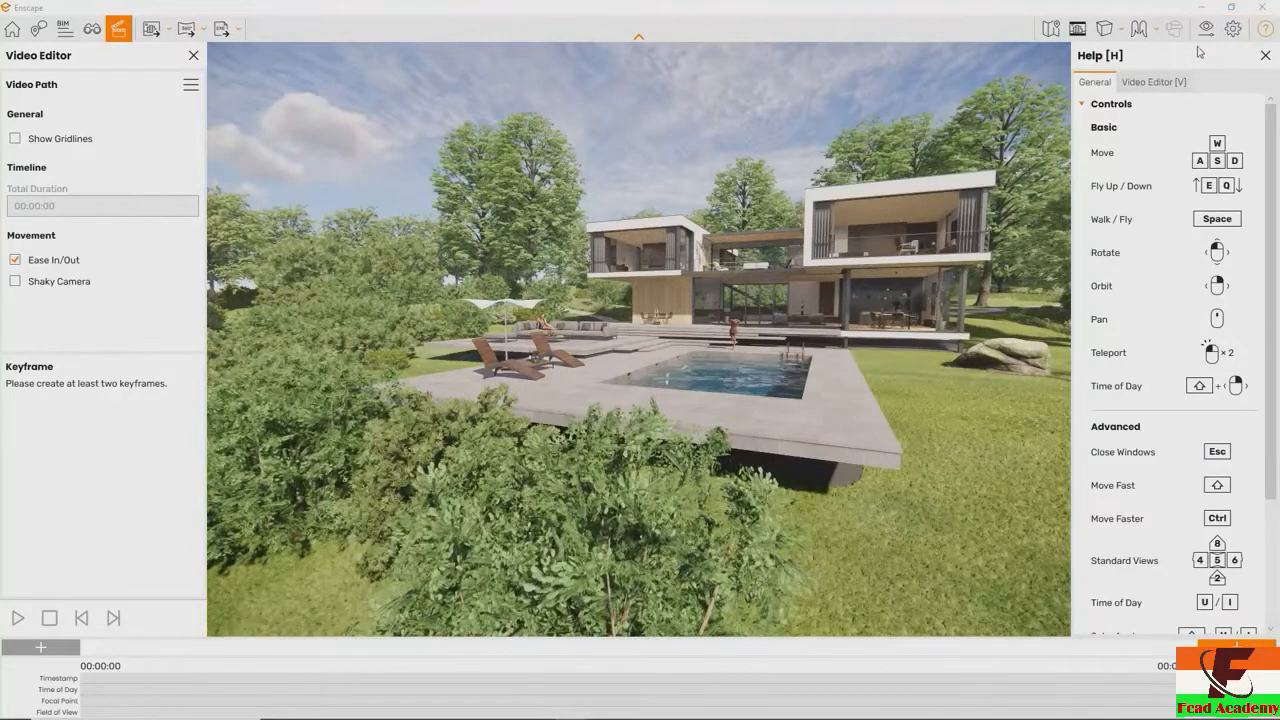
pyautogui.click(1160, 84)
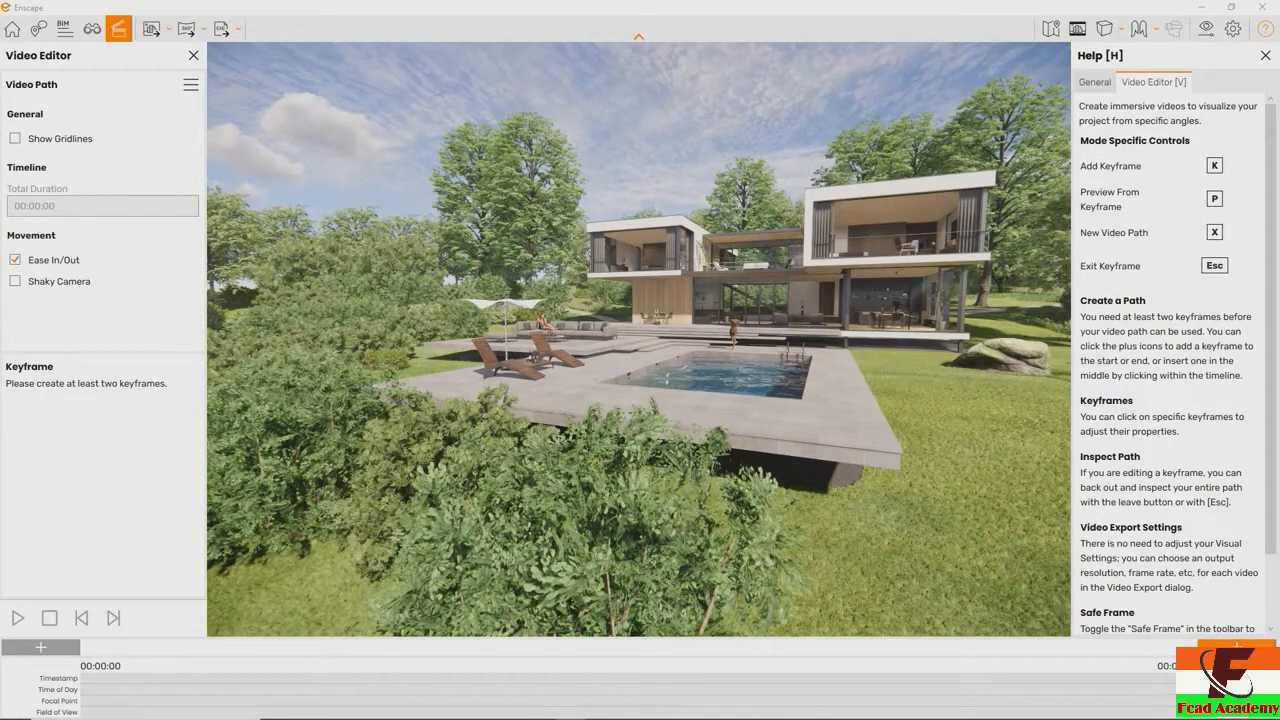
pyautogui.moveTo(616, 712)
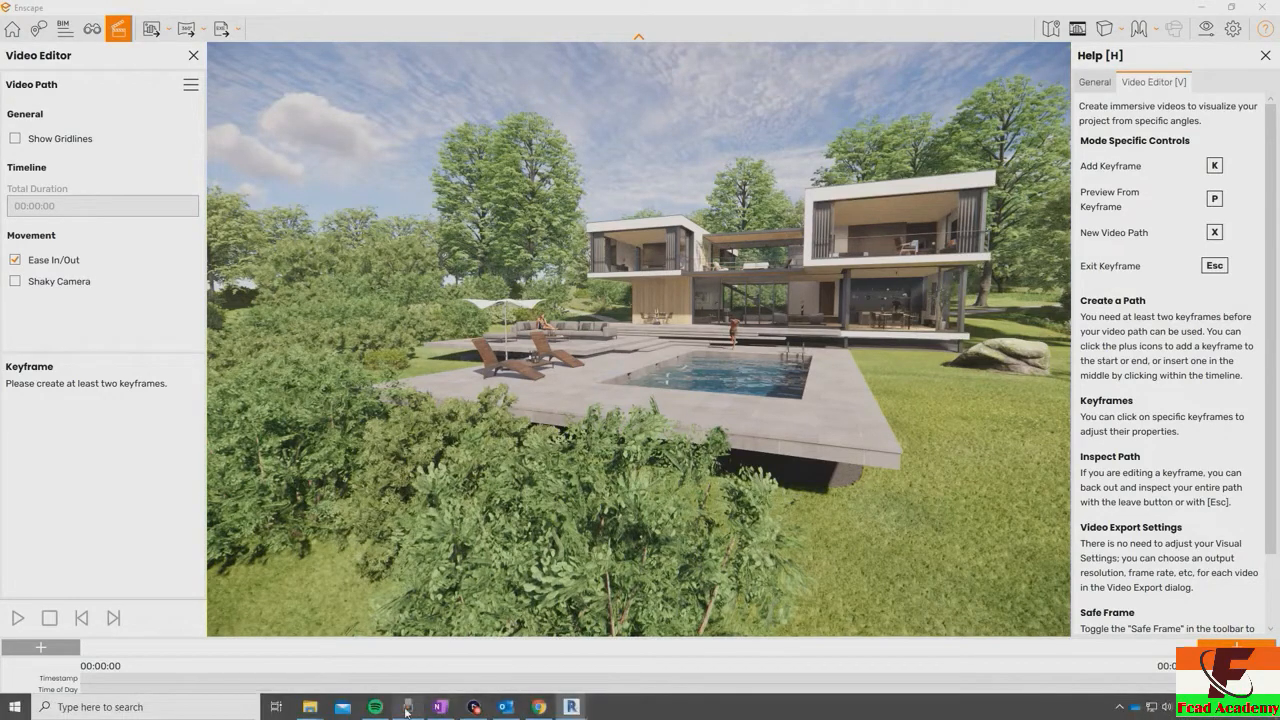
pyautogui.click(472, 709)
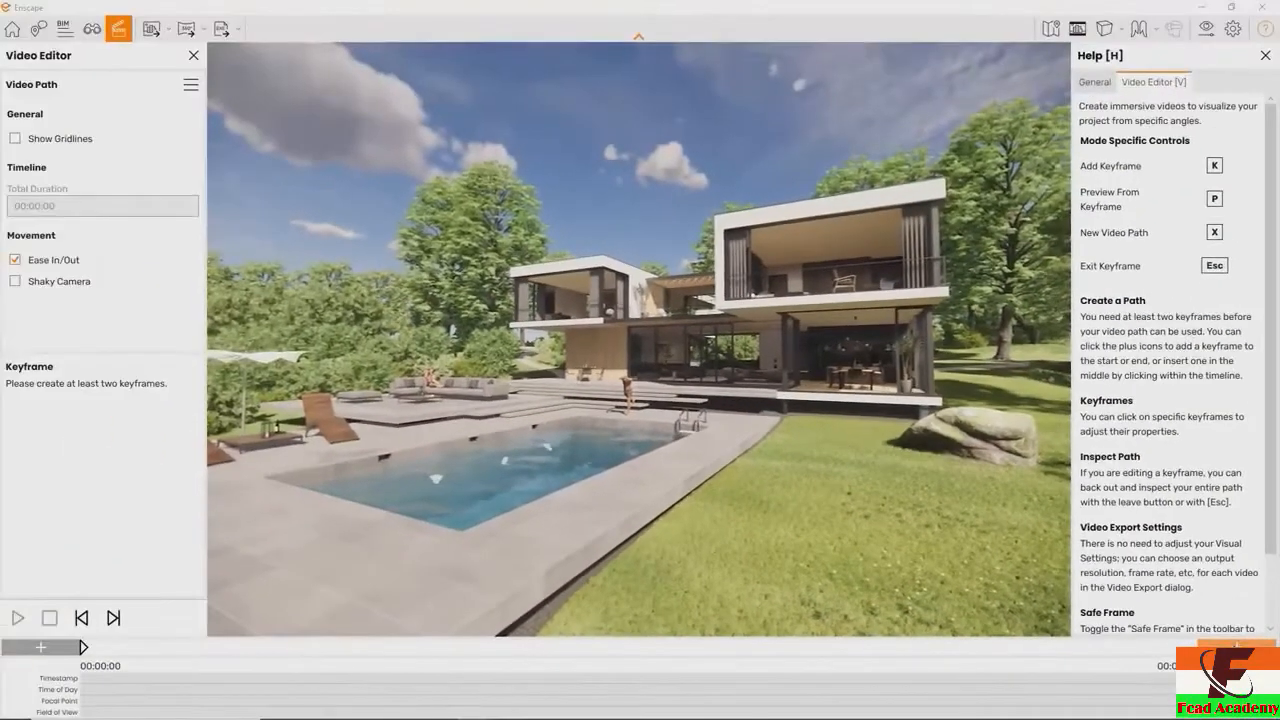
# Try out a short camera path with two keyframes near the pool and back away to inspect it from outside
pyautogui.click(1199, 560)
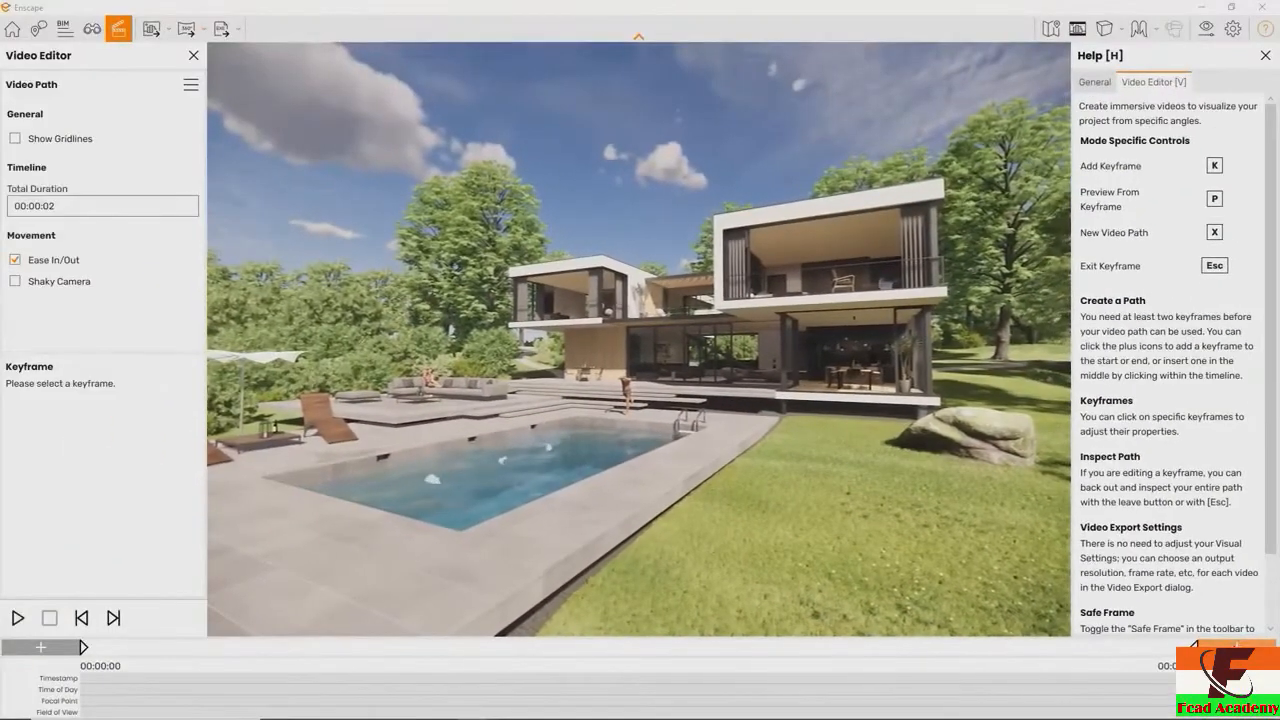
pyautogui.press('s')
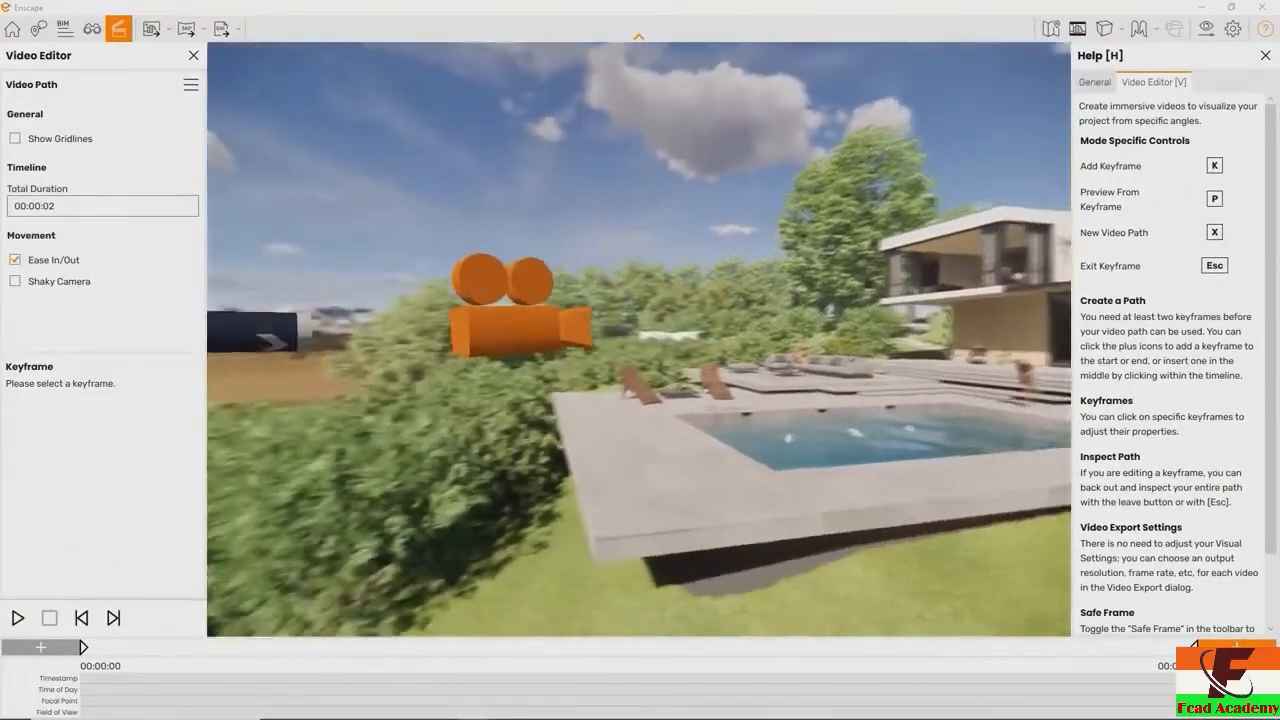
pyautogui.press('s')
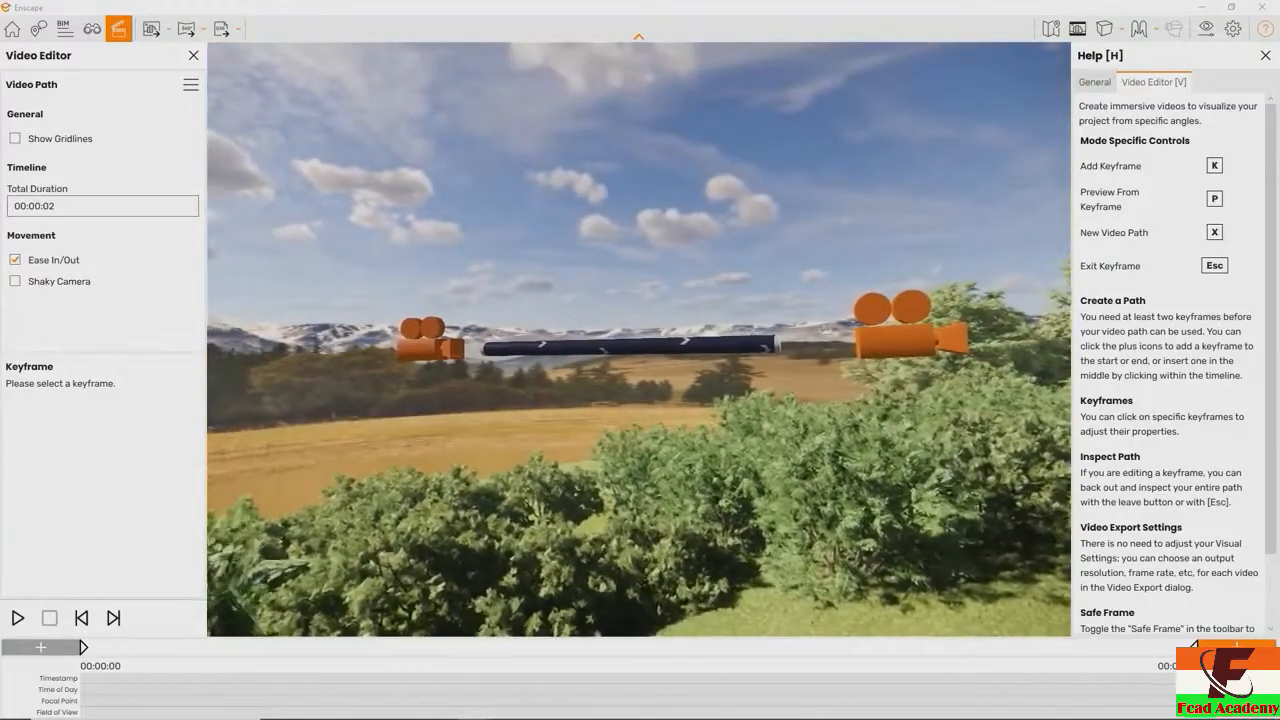
pyautogui.press('a')
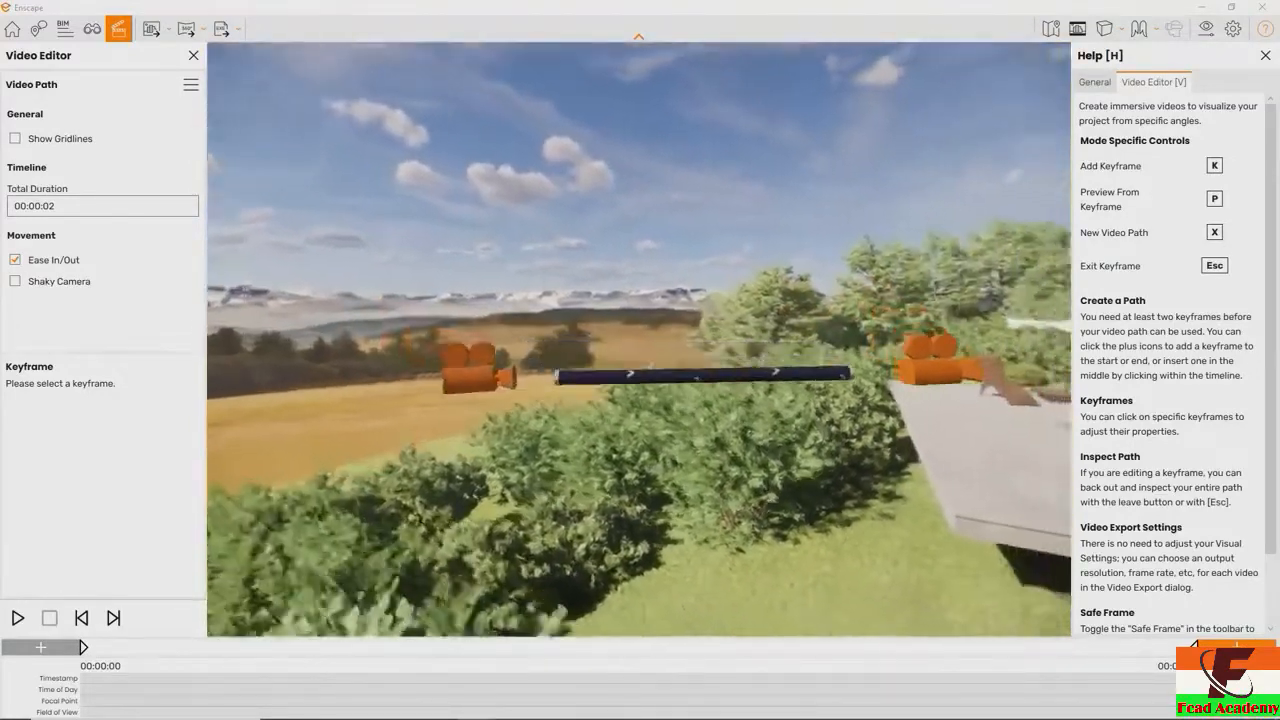
# Build a new video path with keyframes overlooking the pool terrace and beside the diving man at the poolside
pyautogui.moveTo(600, 340); pyautogui.dragTo(870, 434, button='right')
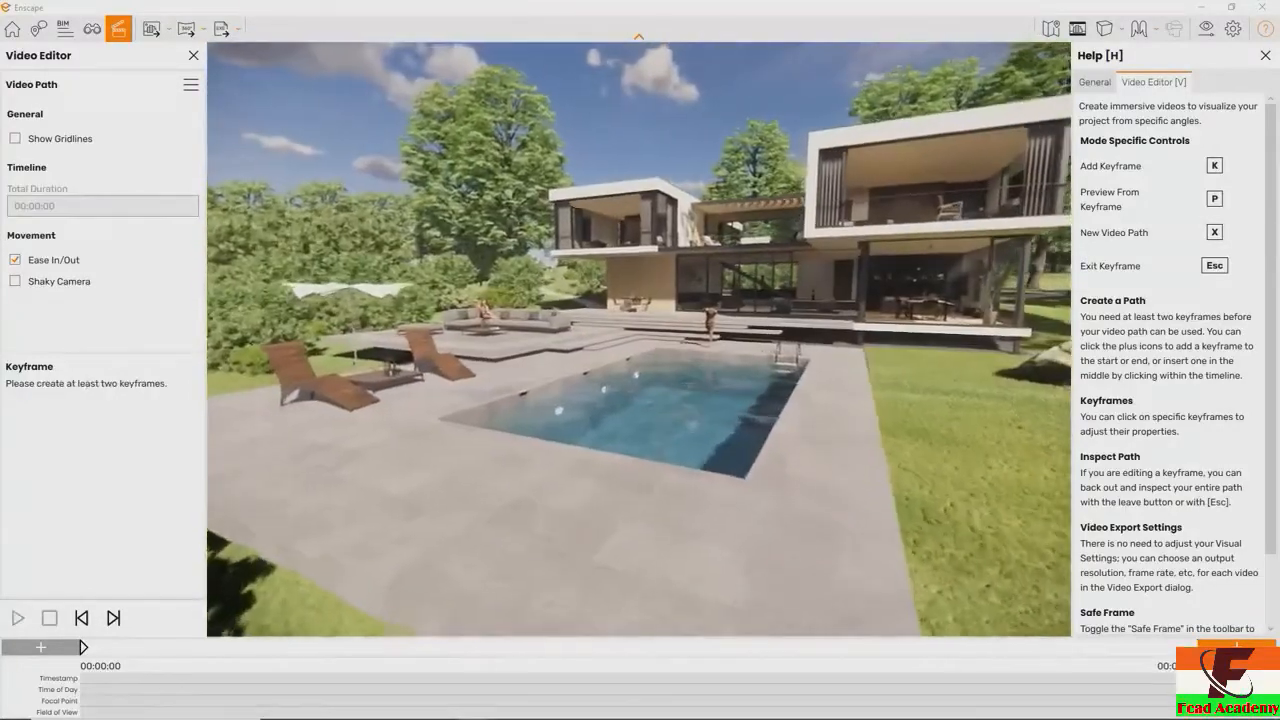
pyautogui.press('k')
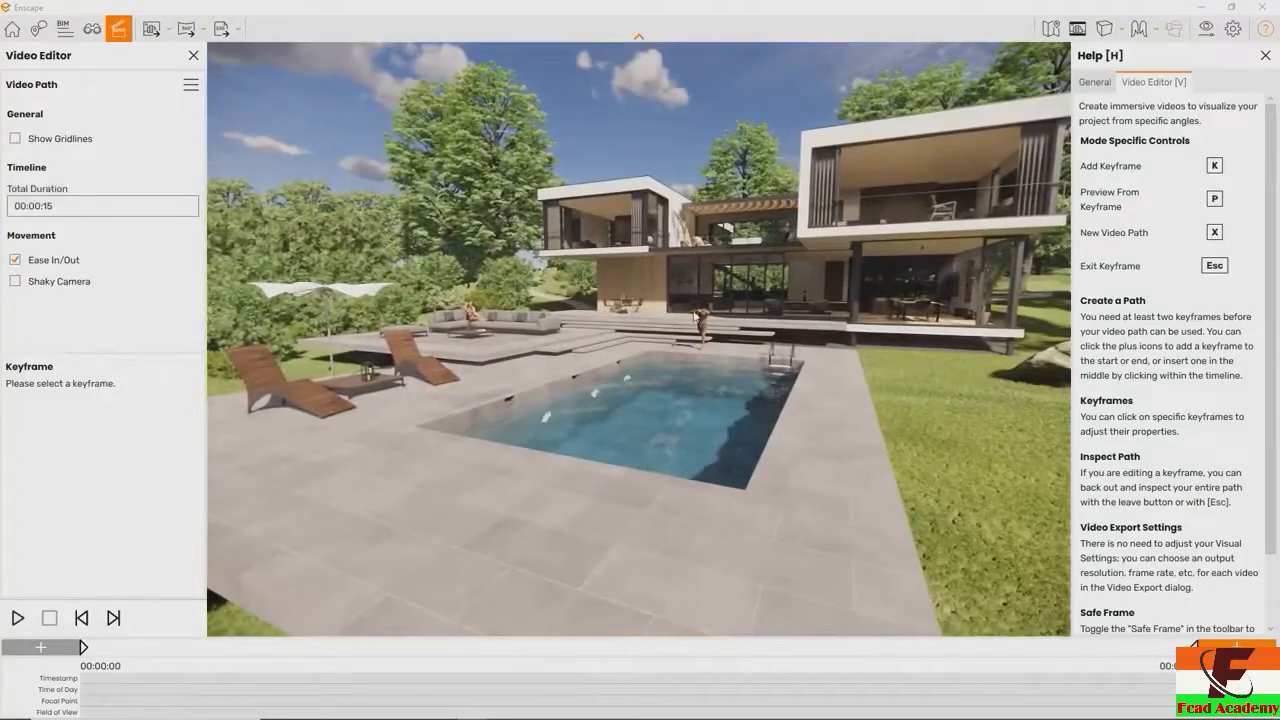
pyautogui.press('w')
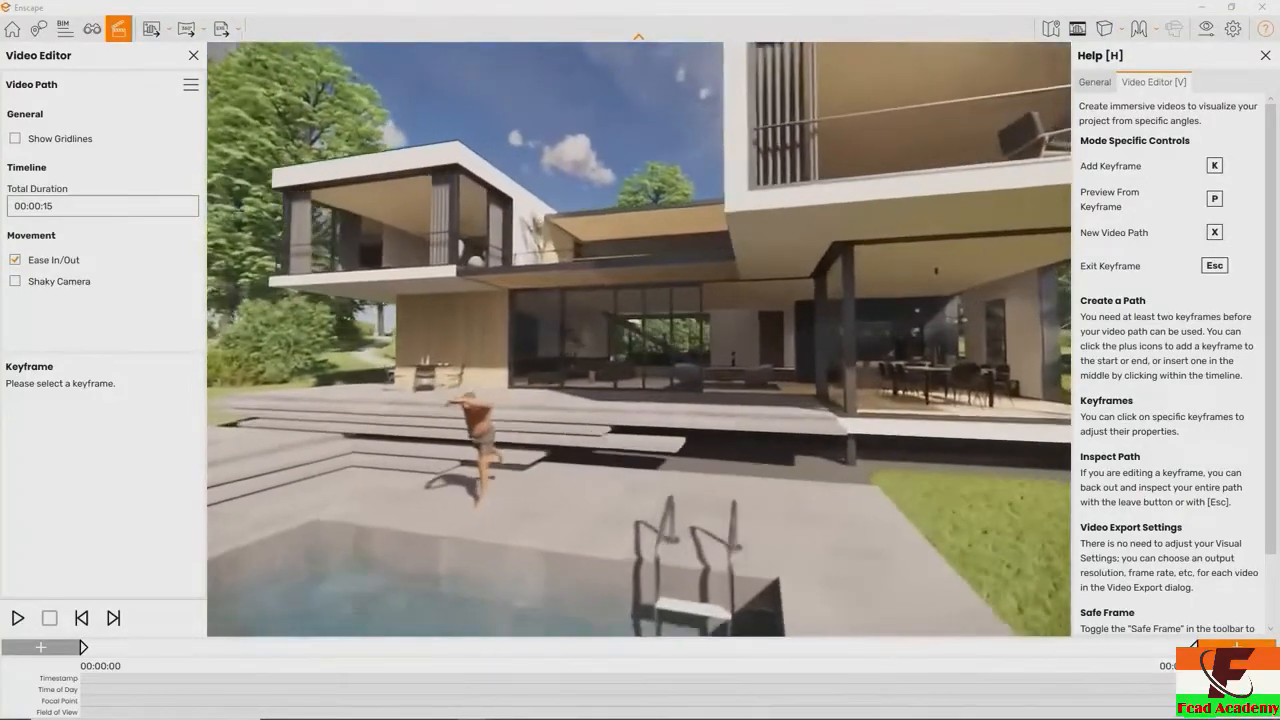
pyautogui.press('w')
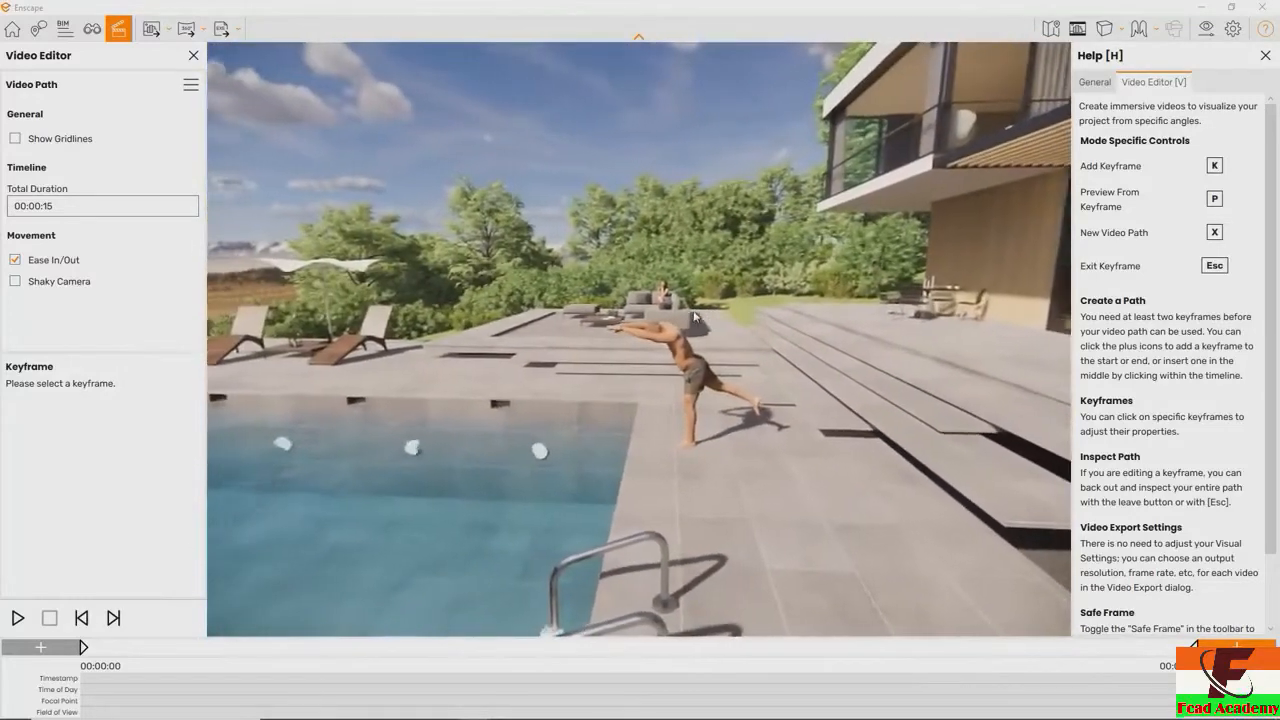
pyautogui.press('k')
# Extend the video path with five more keyframes leading from the terrace into and through the dining and living area
pyautogui.press('s')
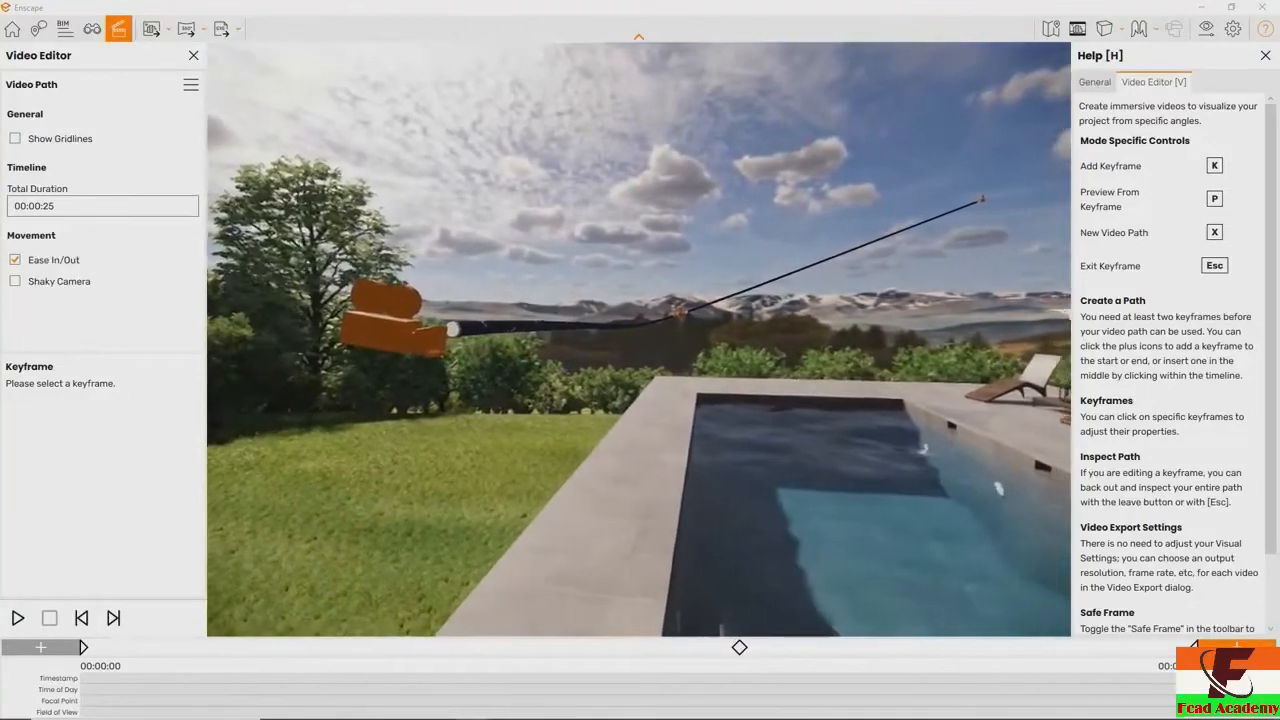
pyautogui.press('w')
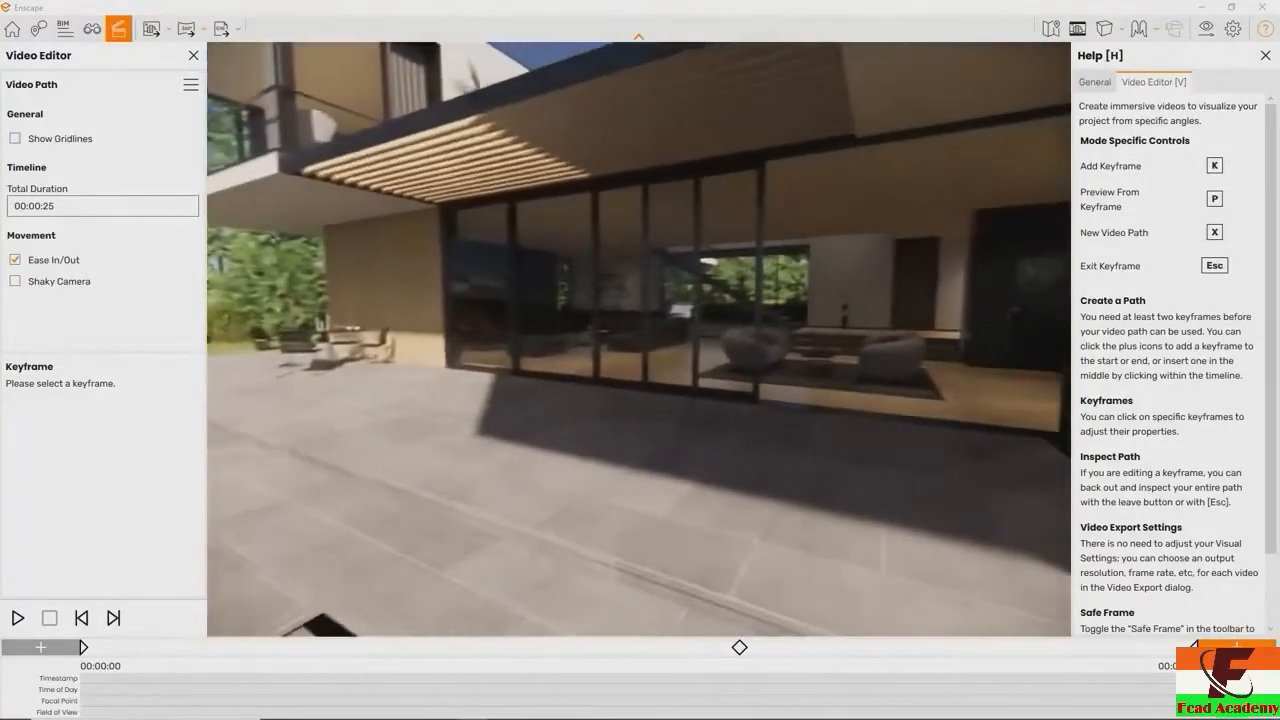
pyautogui.press('w')
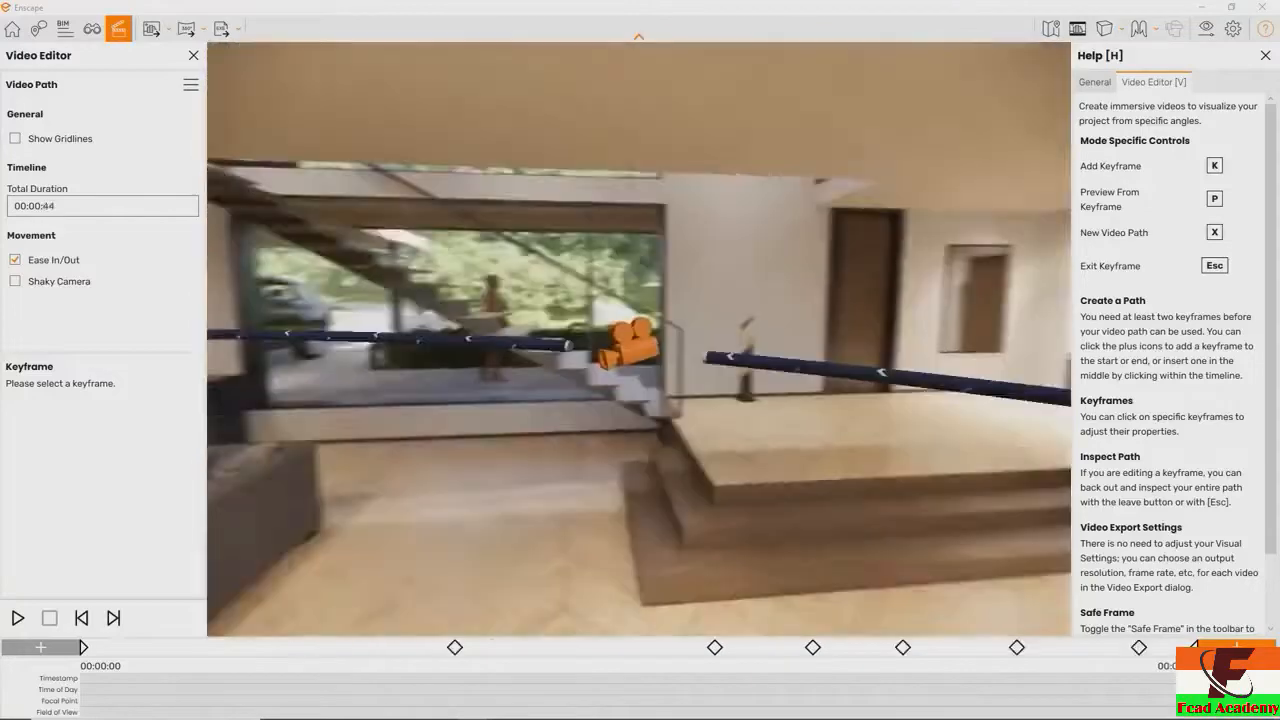
pyautogui.moveTo(540, 345); pyautogui.dragTo(790, 345)
pyautogui.press('w')
pyautogui.moveTo(640, 345); pyautogui.dragTo(800, 345)
pyautogui.press('w')
pyautogui.press('s')
pyautogui.moveTo(850, 285); pyautogui.dragTo(882, 325)
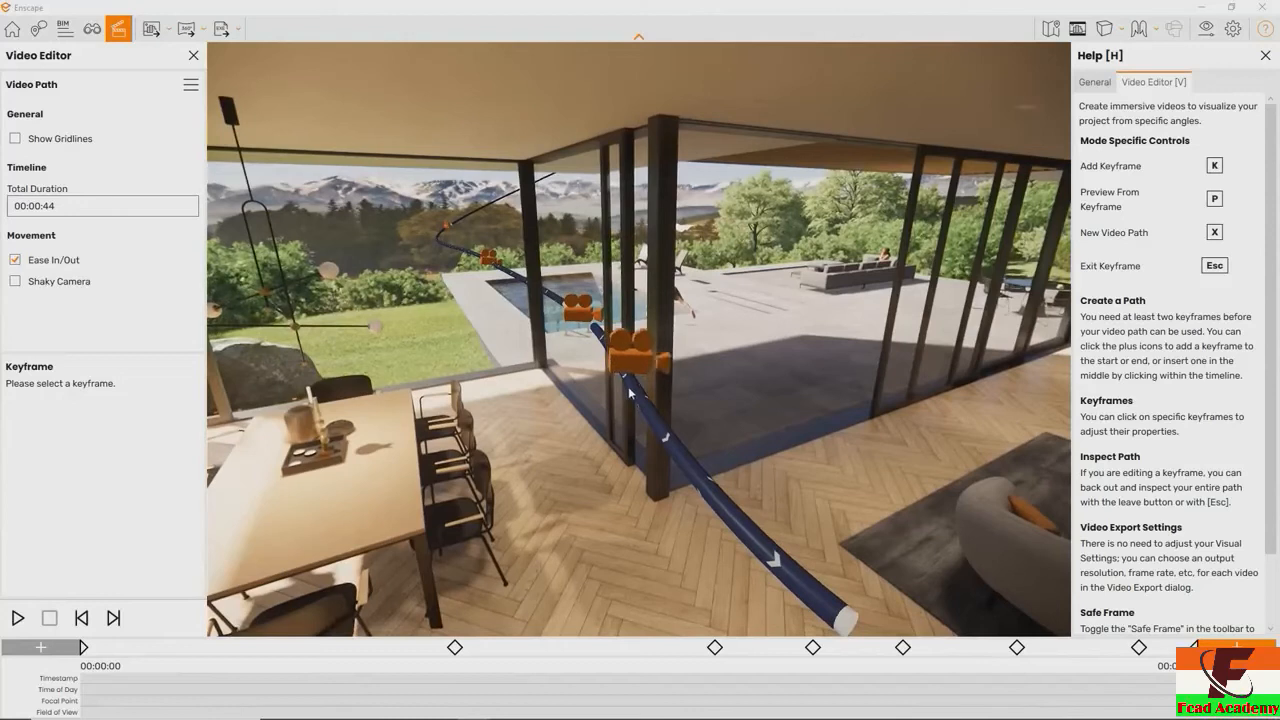
# Insert a keyframe on the path between the dining table and the sofas, update its camera view, and leave keyframe editing
pyautogui.click(682, 457)
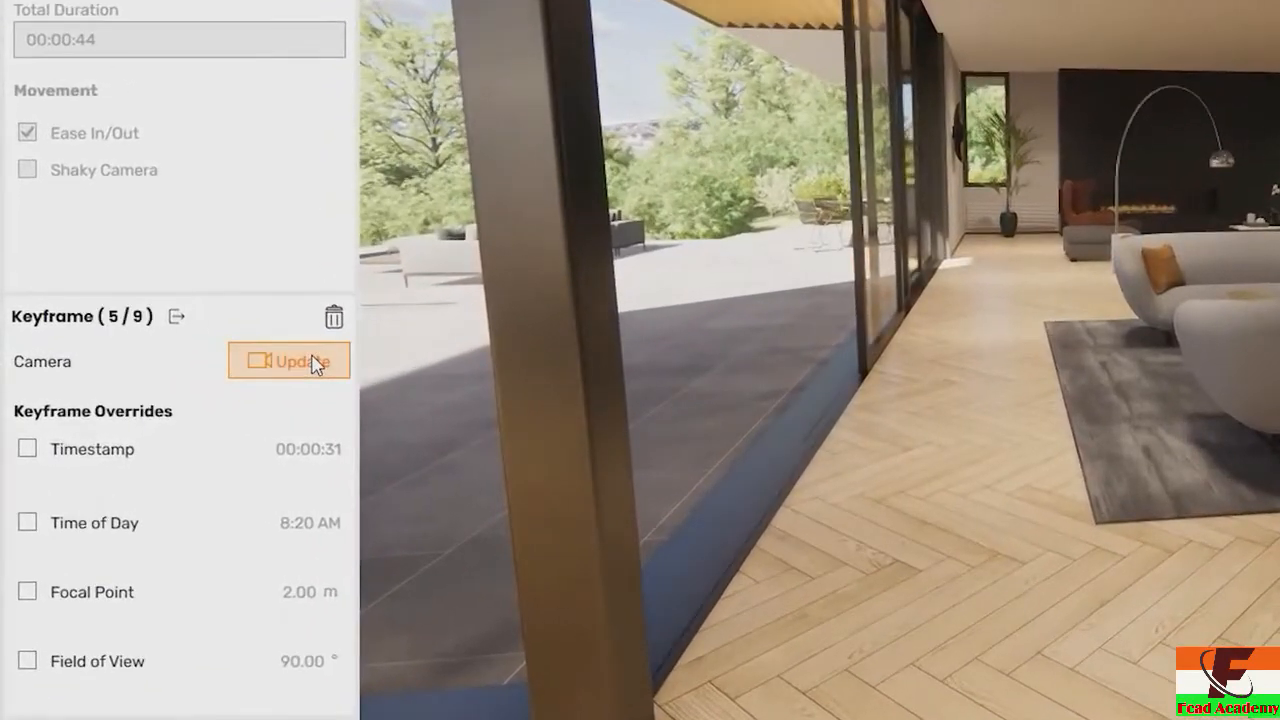
pyautogui.click(315, 363)
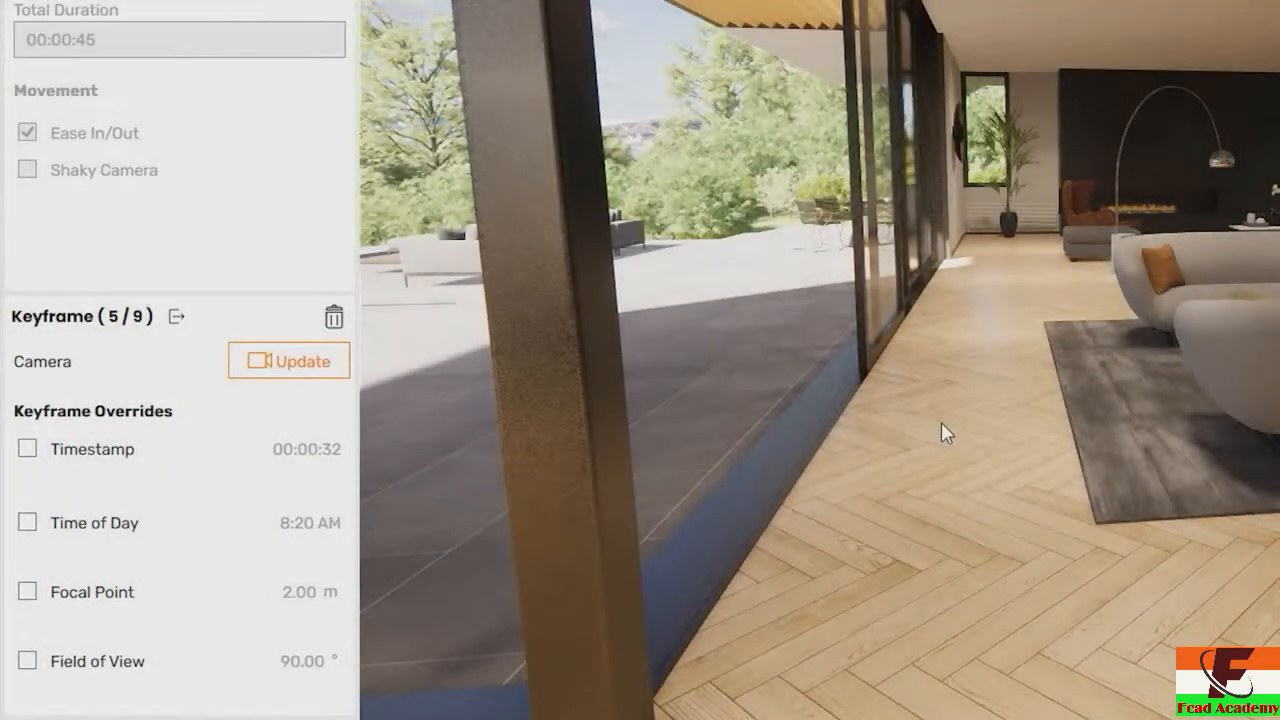
pyautogui.click(941, 422)
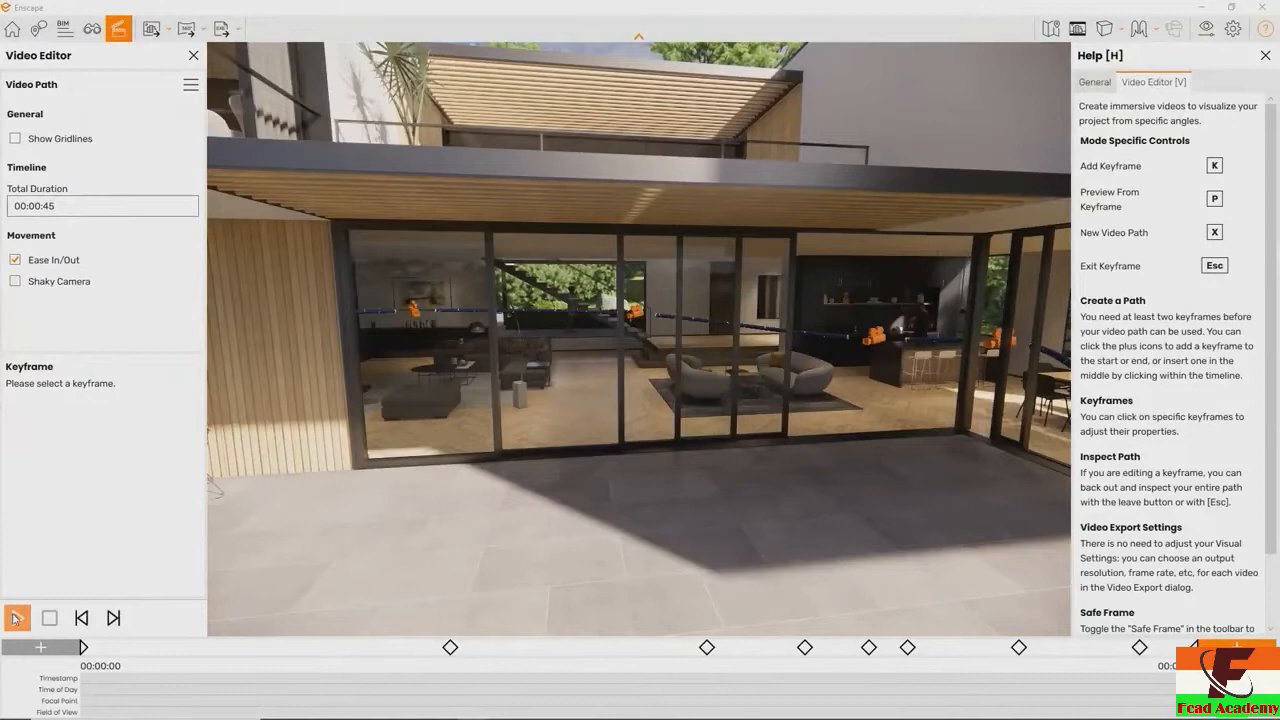
# Preview the video path and export it to the Desktop as a Full HD MP4 with Maximum compression quality and 30 frames per second
pyautogui.click(15, 619)
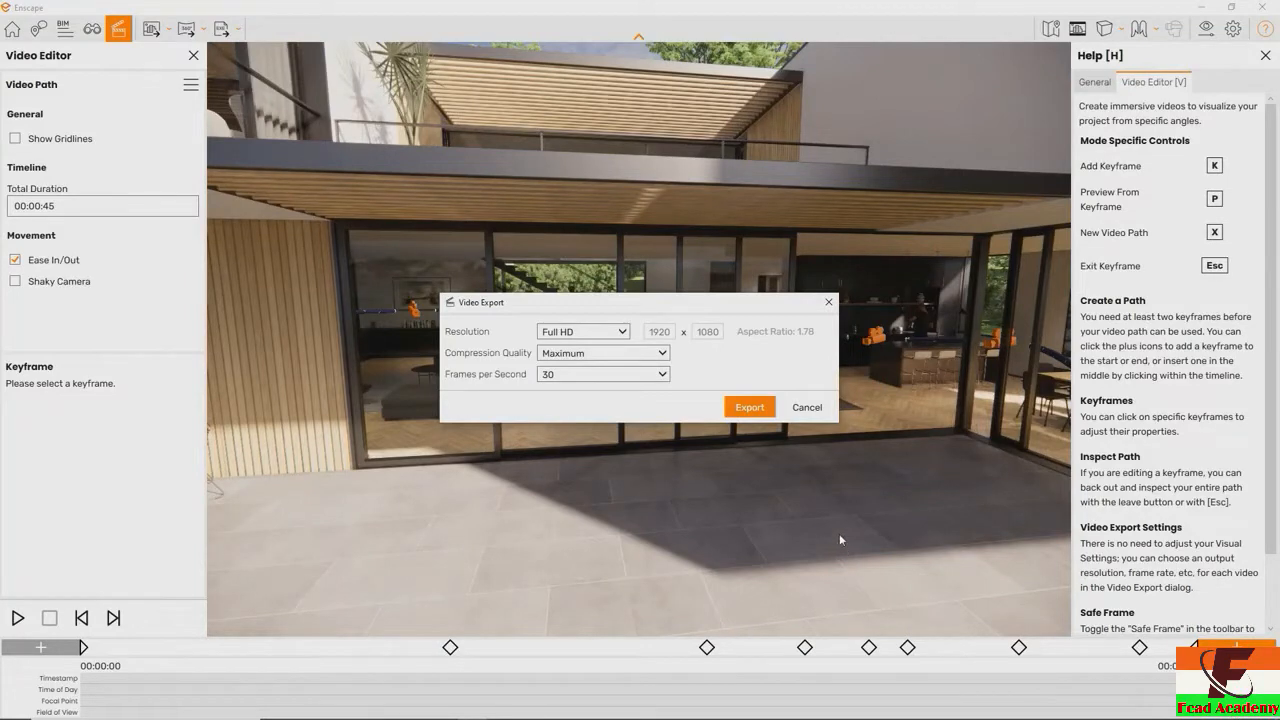
pyautogui.click(750, 408)
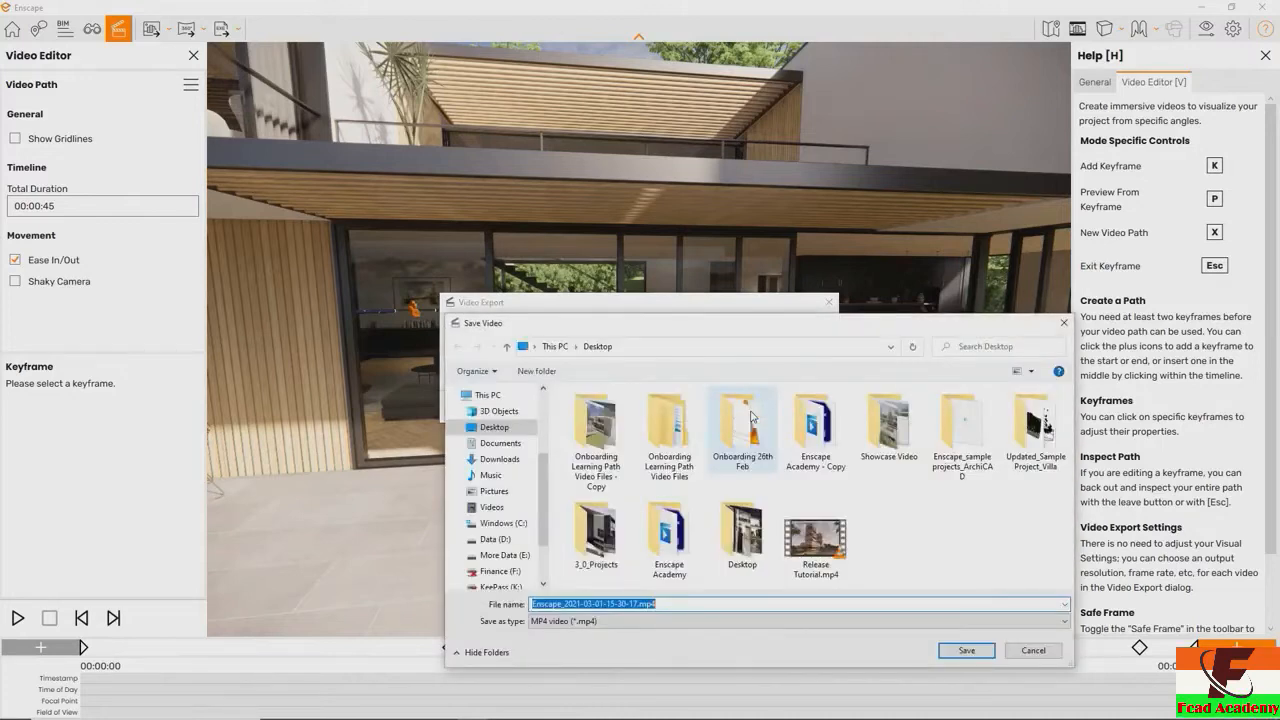
pyautogui.press('Return')
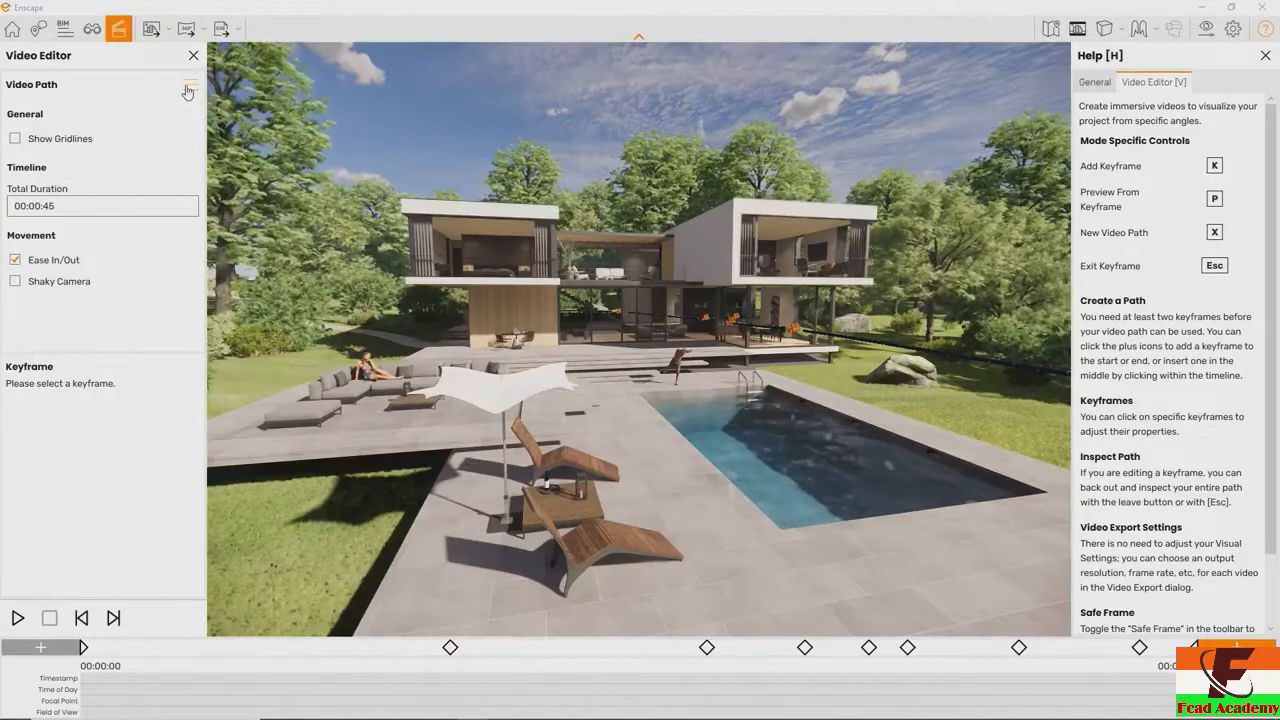
# Look through the video path file options and switch the gridlines on and back off
pyautogui.click(190, 85)
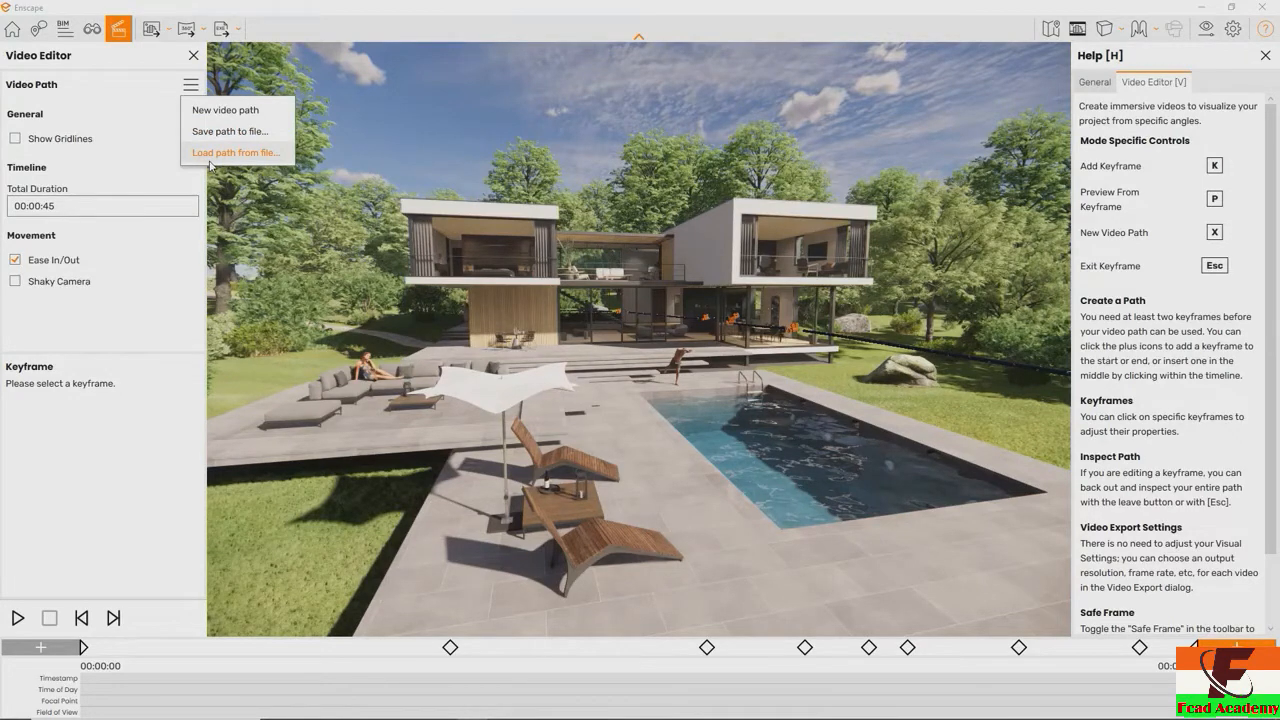
pyautogui.click(137, 137)
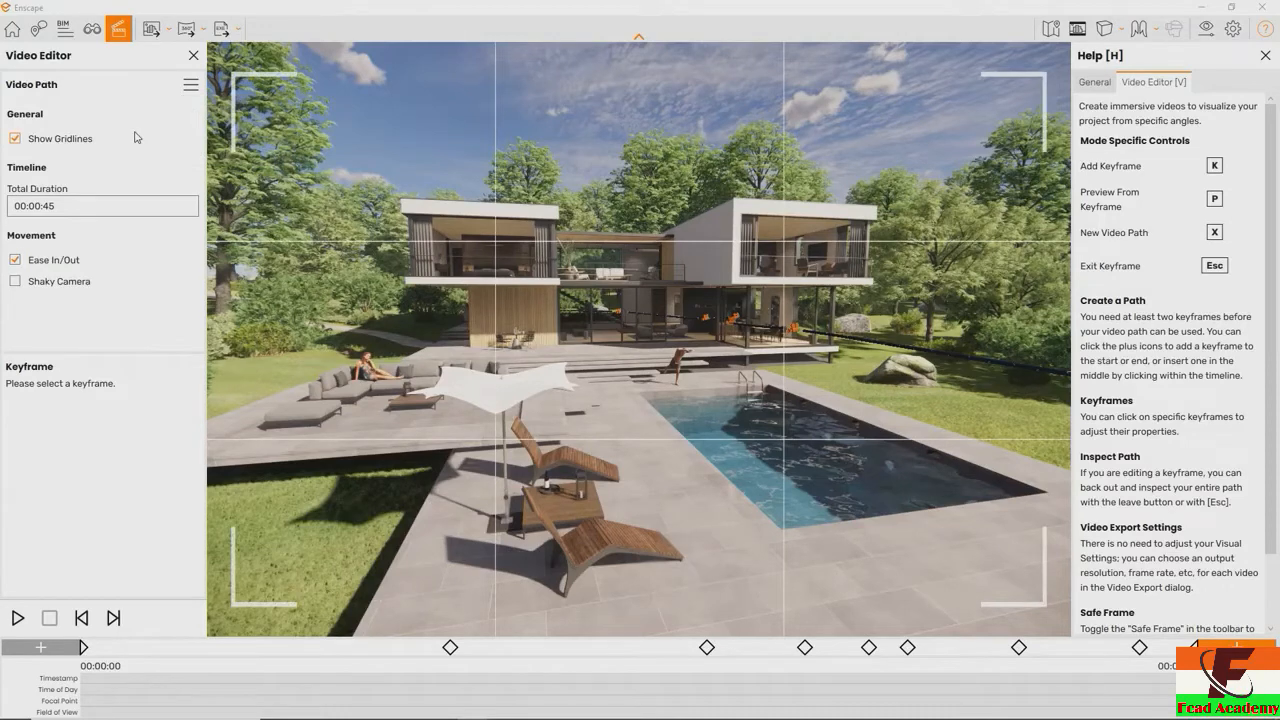
pyautogui.click(137, 137)
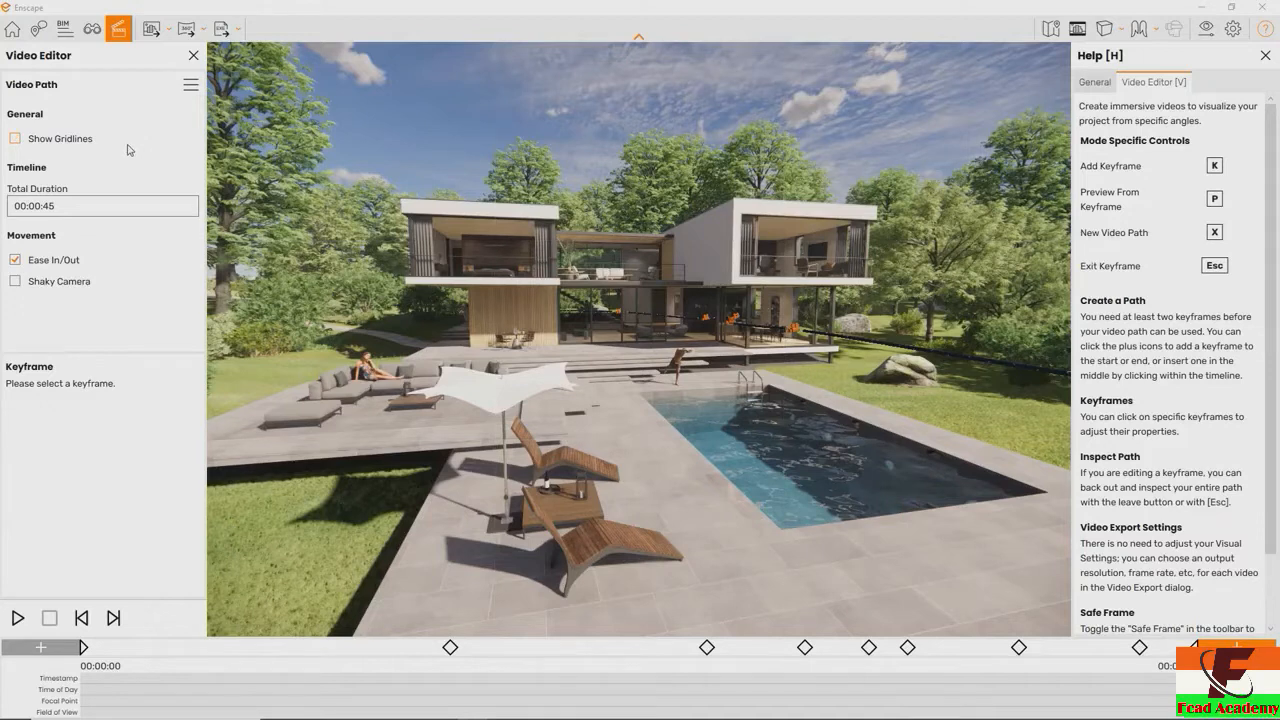
# Try out changes to the minutes and seconds of the path's total duration, returning it to 00:00:45
pyautogui.click(55, 207)
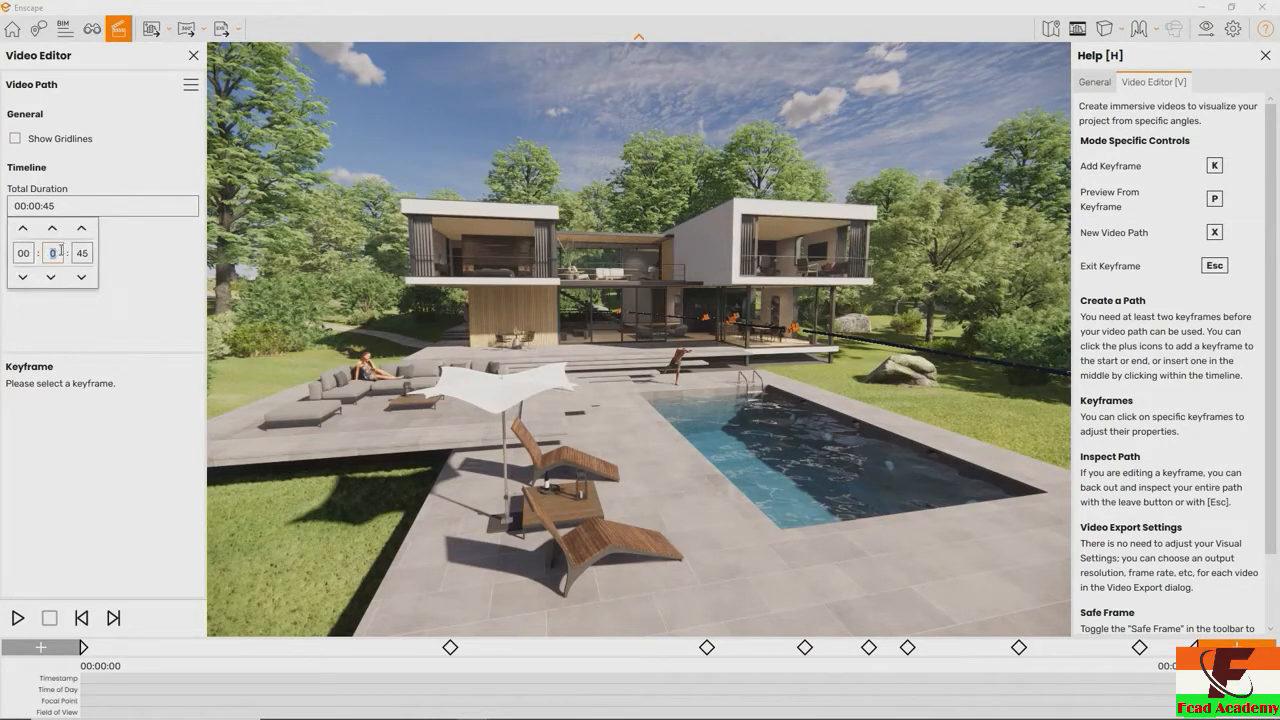
pyautogui.write('10')
pyautogui.write('0')
pyautogui.press('BackSpace')
pyautogui.click(82, 229)
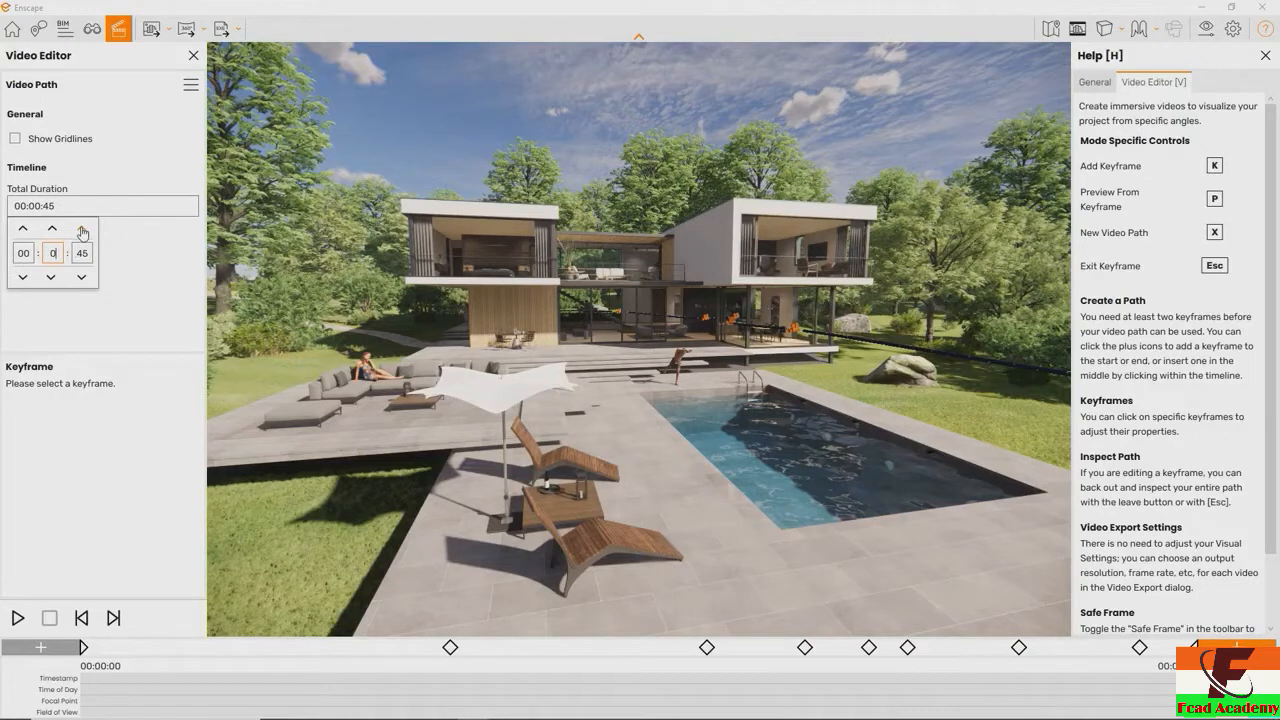
pyautogui.click(84, 279)
pyautogui.click(82, 230)
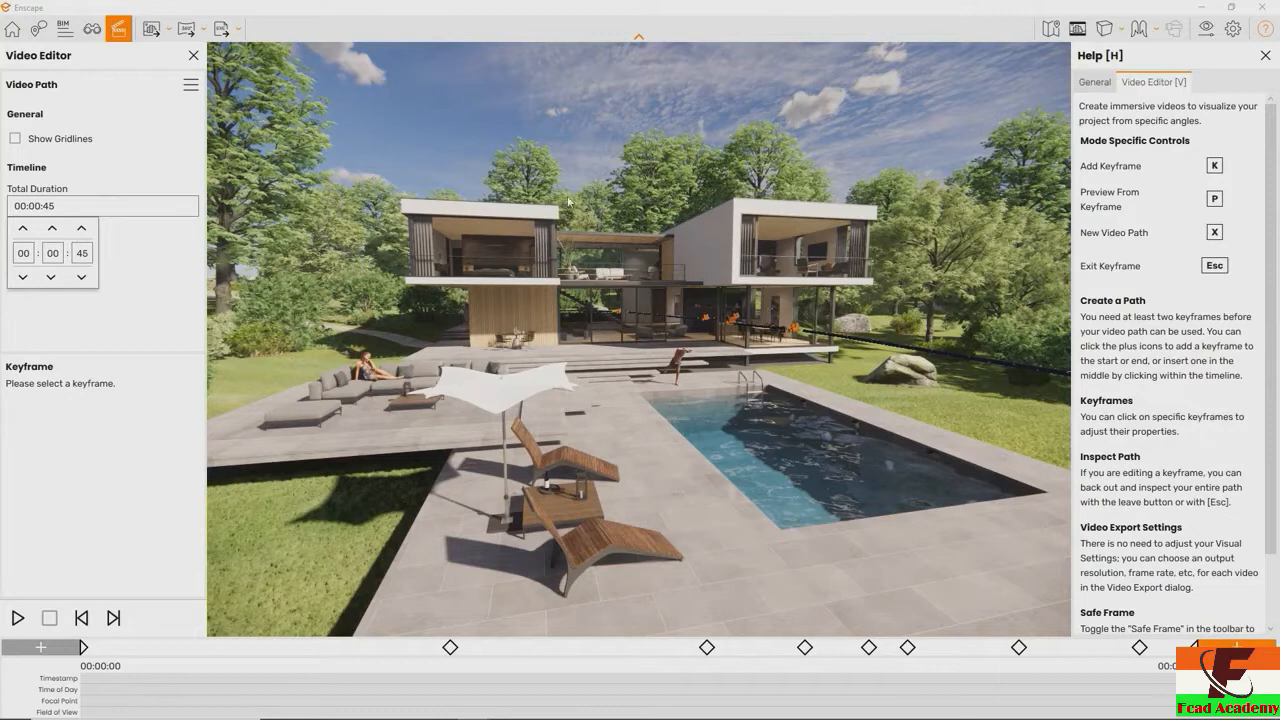
# Enable Shaky Camera in addition to Ease In/Out for the video path's movement
pyautogui.click(192, 283)
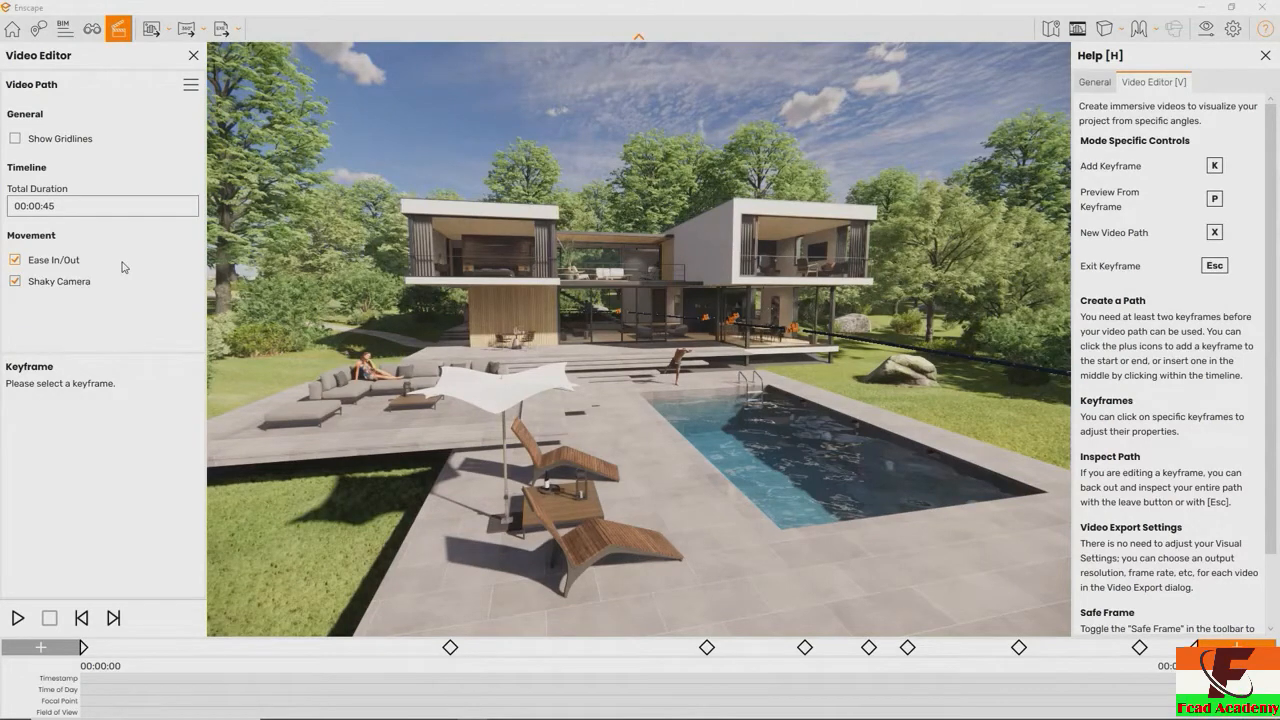
pyautogui.click(94, 284)
pyautogui.press('space')
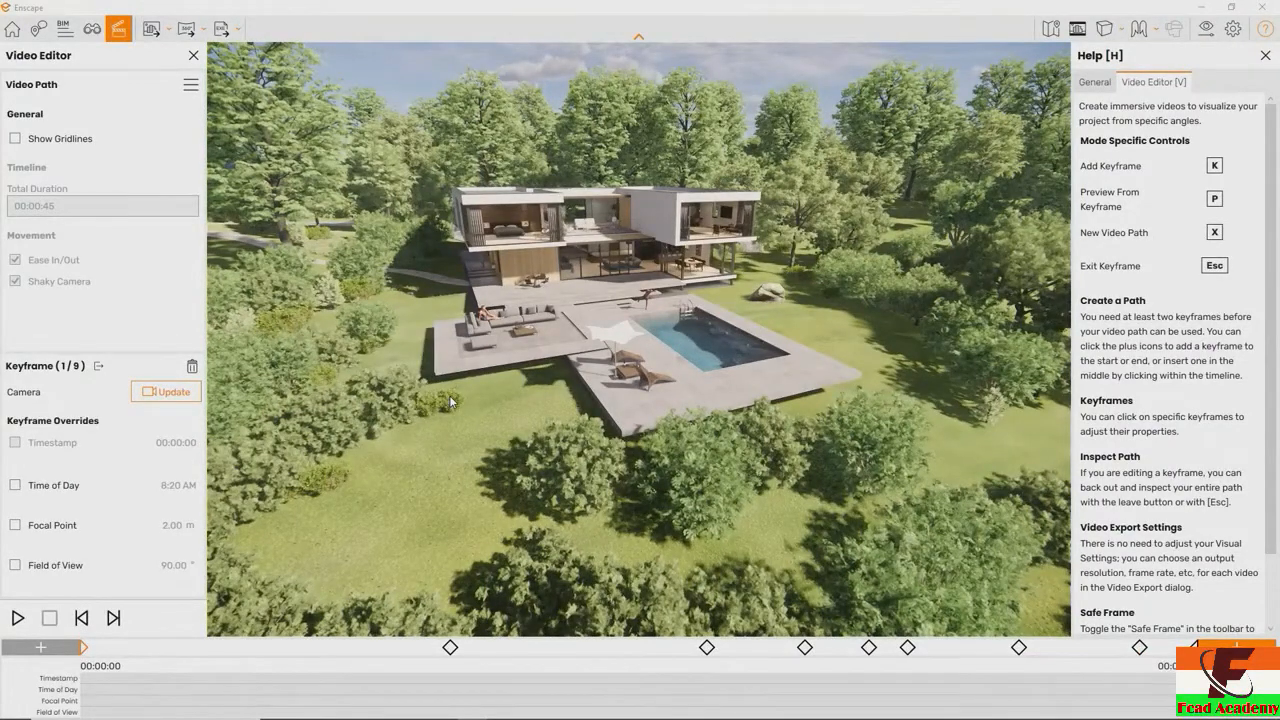
# Override the timestamp of the third keyframe, beside the diving man, with 00:00:10 and update its camera
pyautogui.press('Escape')
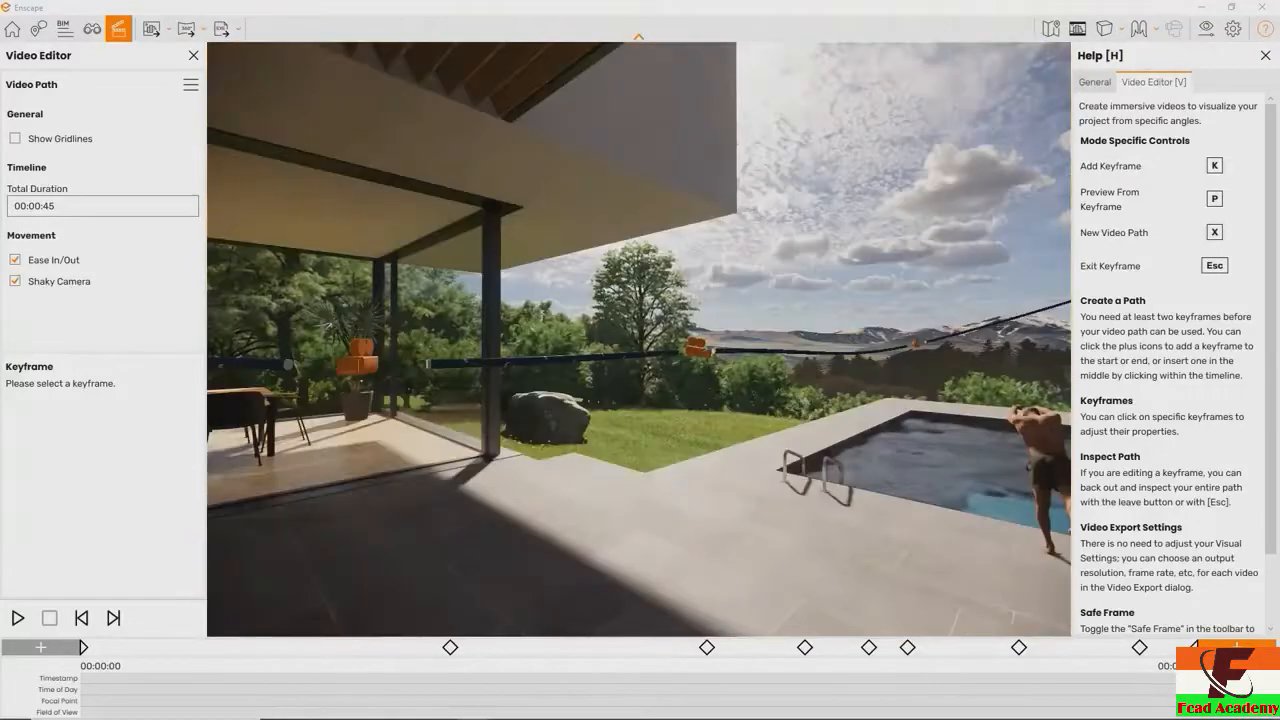
pyautogui.click(699, 352)
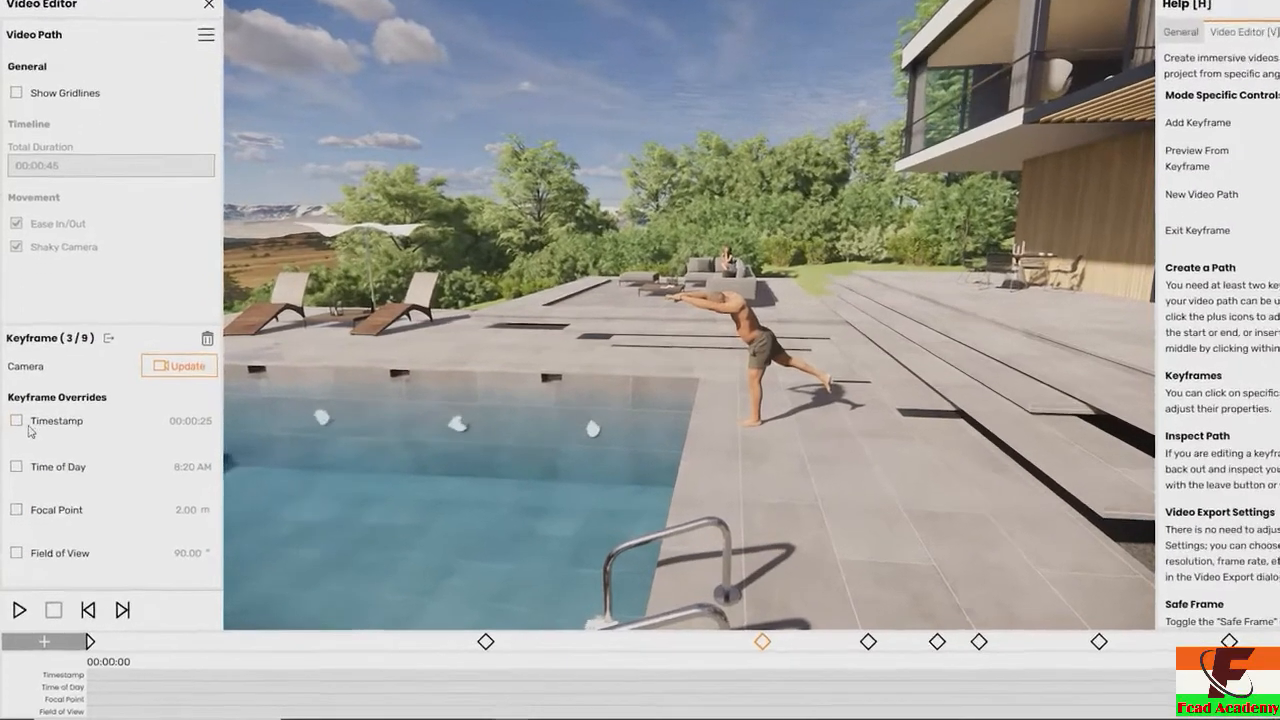
pyautogui.click(17, 421)
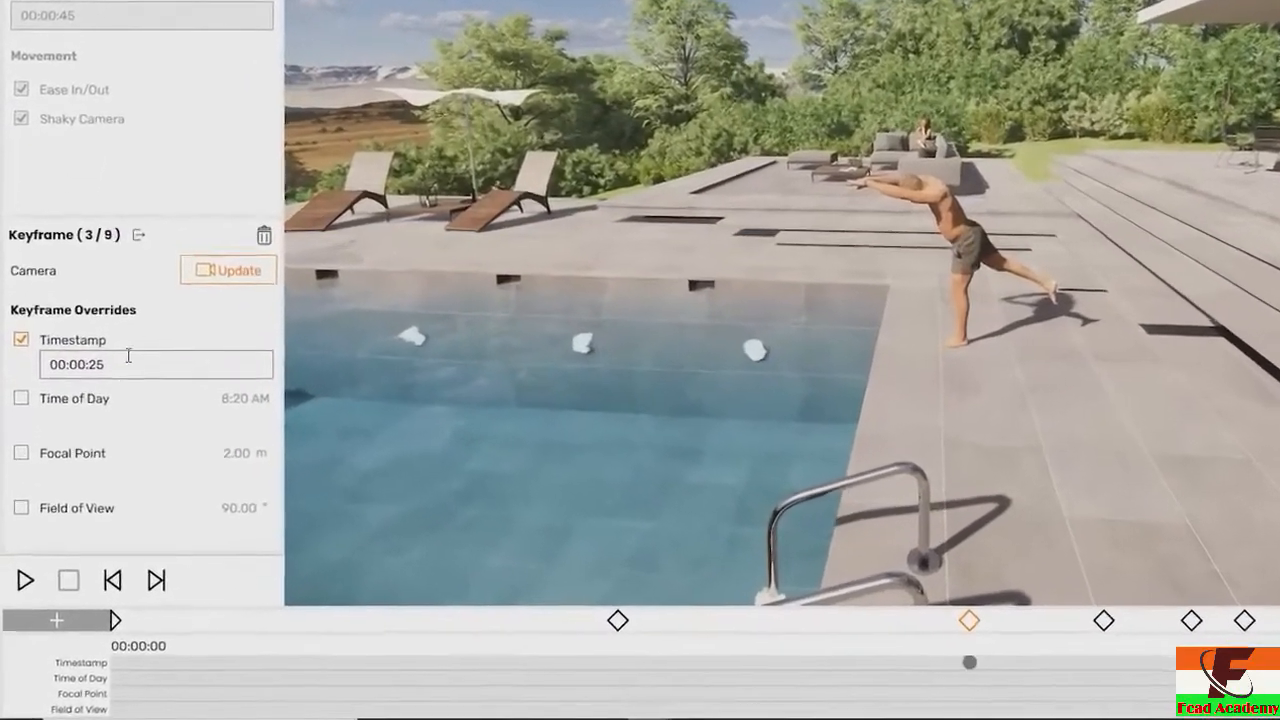
pyautogui.click(98, 437)
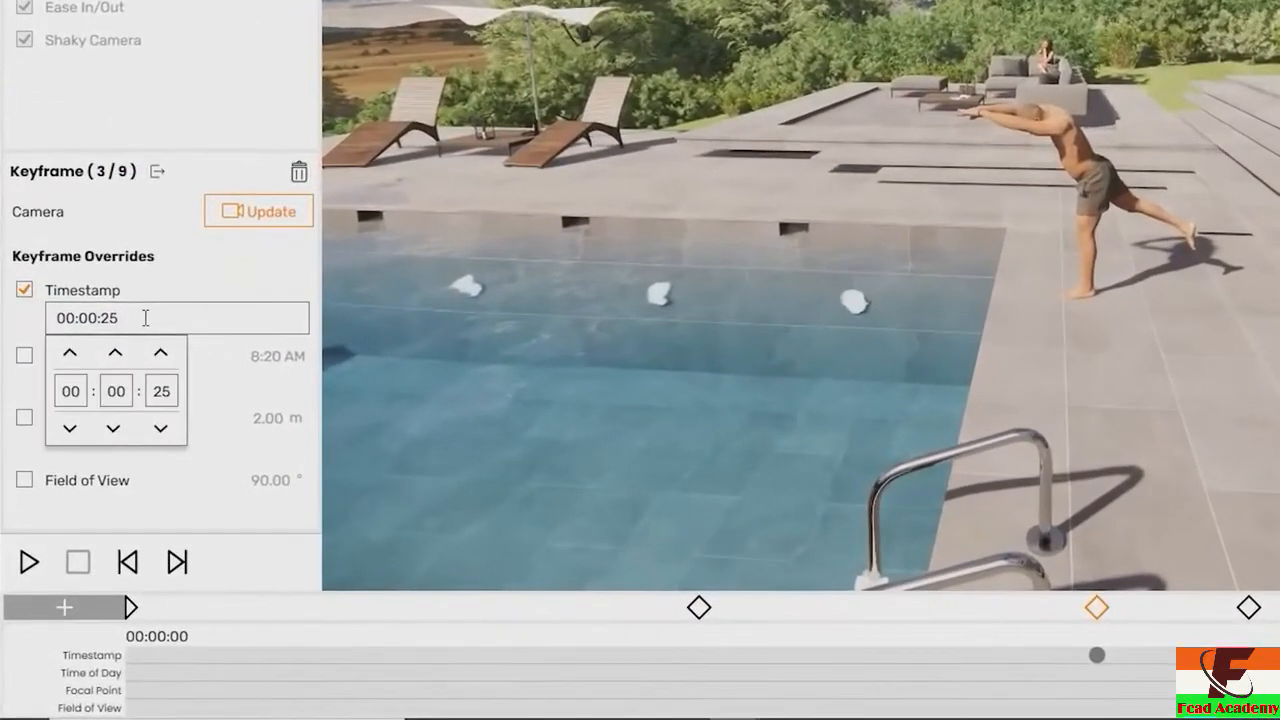
pyautogui.doubleClick(158, 409)
pyautogui.write('10')
pyautogui.click(182, 395)
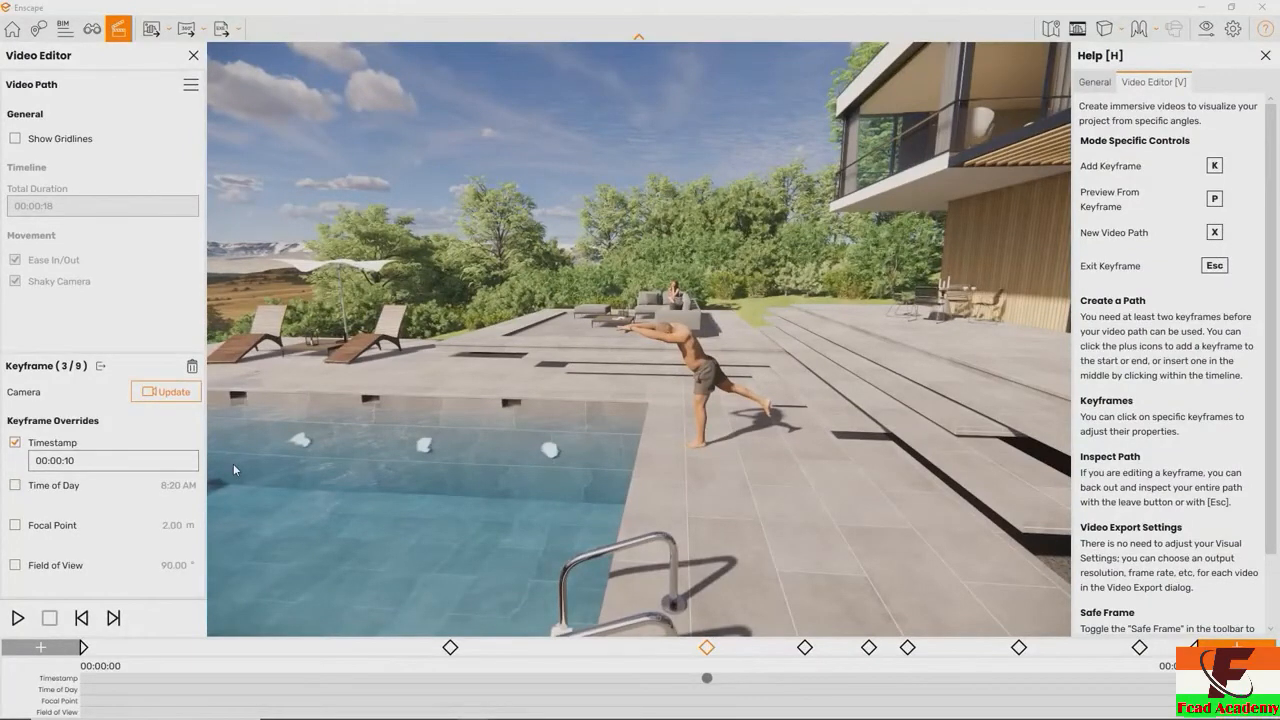
pyautogui.click(186, 396)
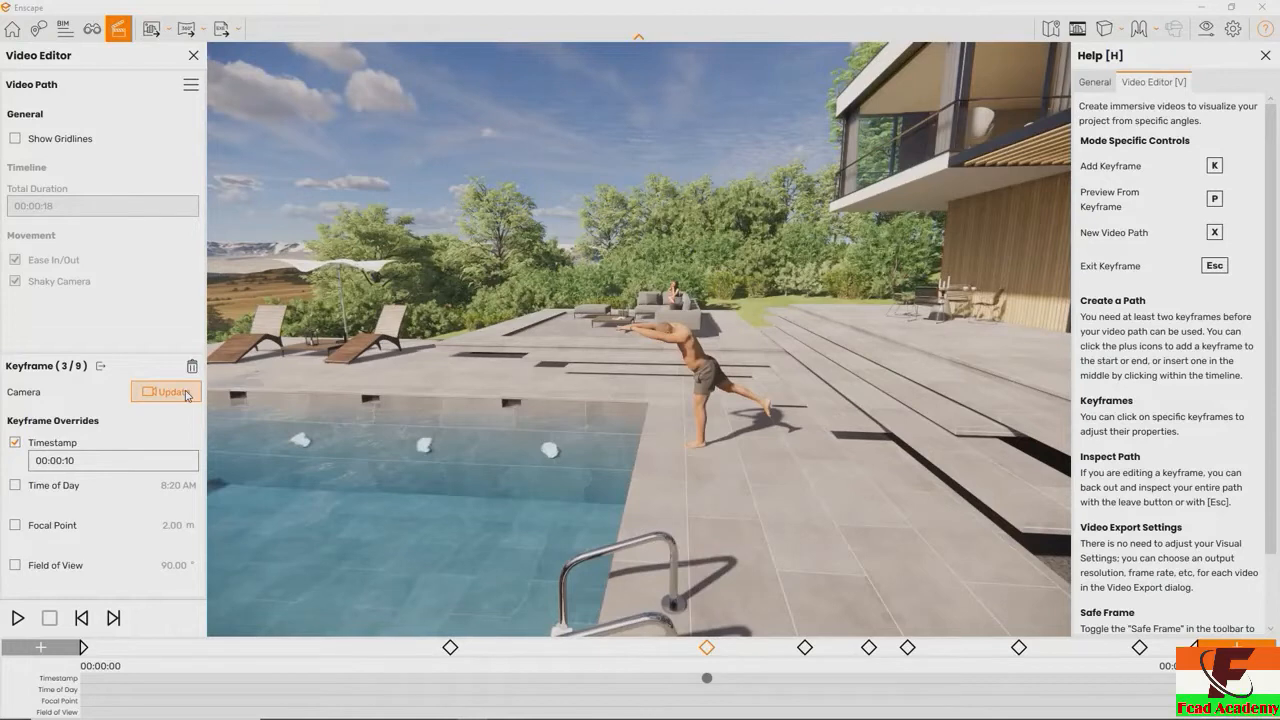
# Go to the sixth keyframe, behind the grey living-room sofa, and override its timestamp with 00:00:30
pyautogui.press('Escape')
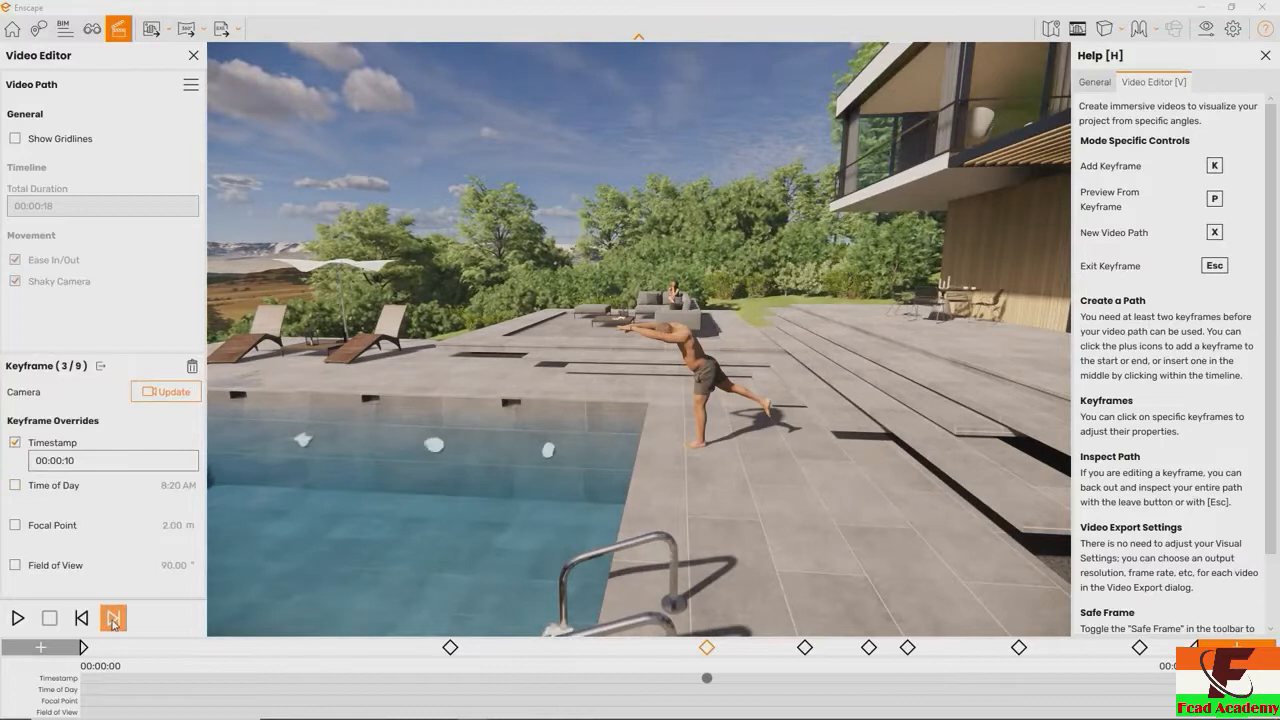
pyautogui.click(113, 620)
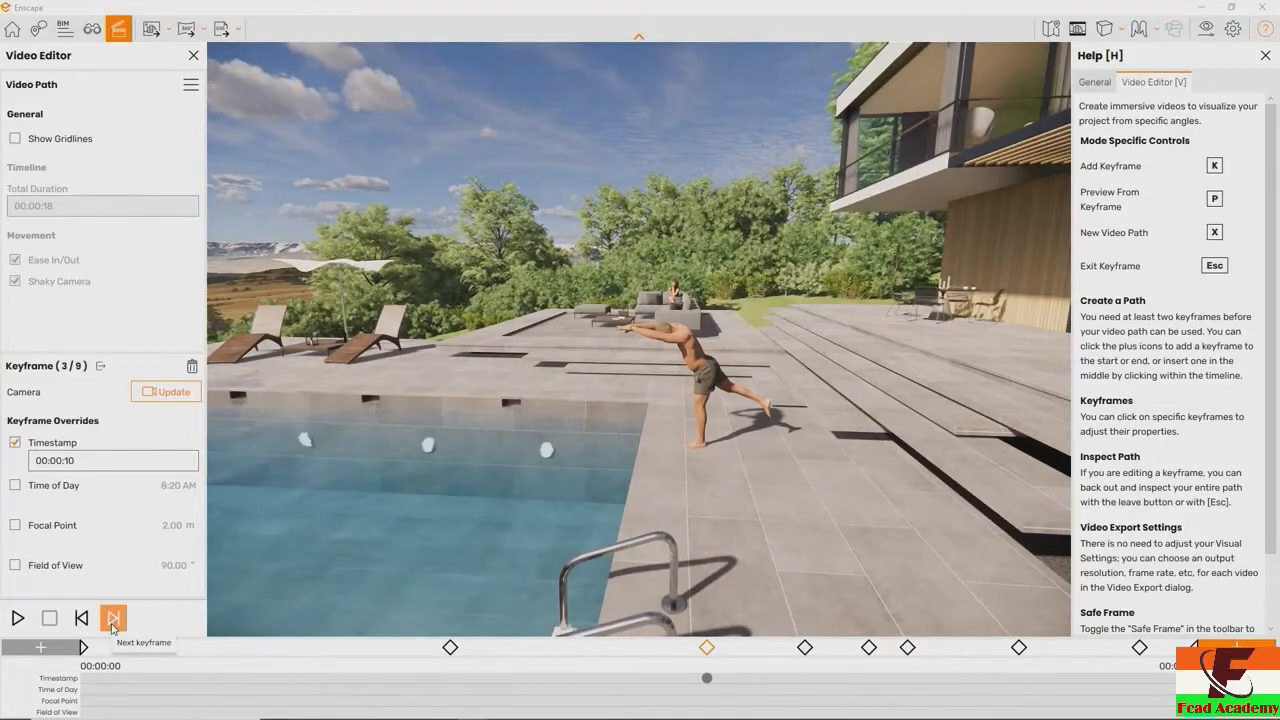
pyautogui.click(113, 620)
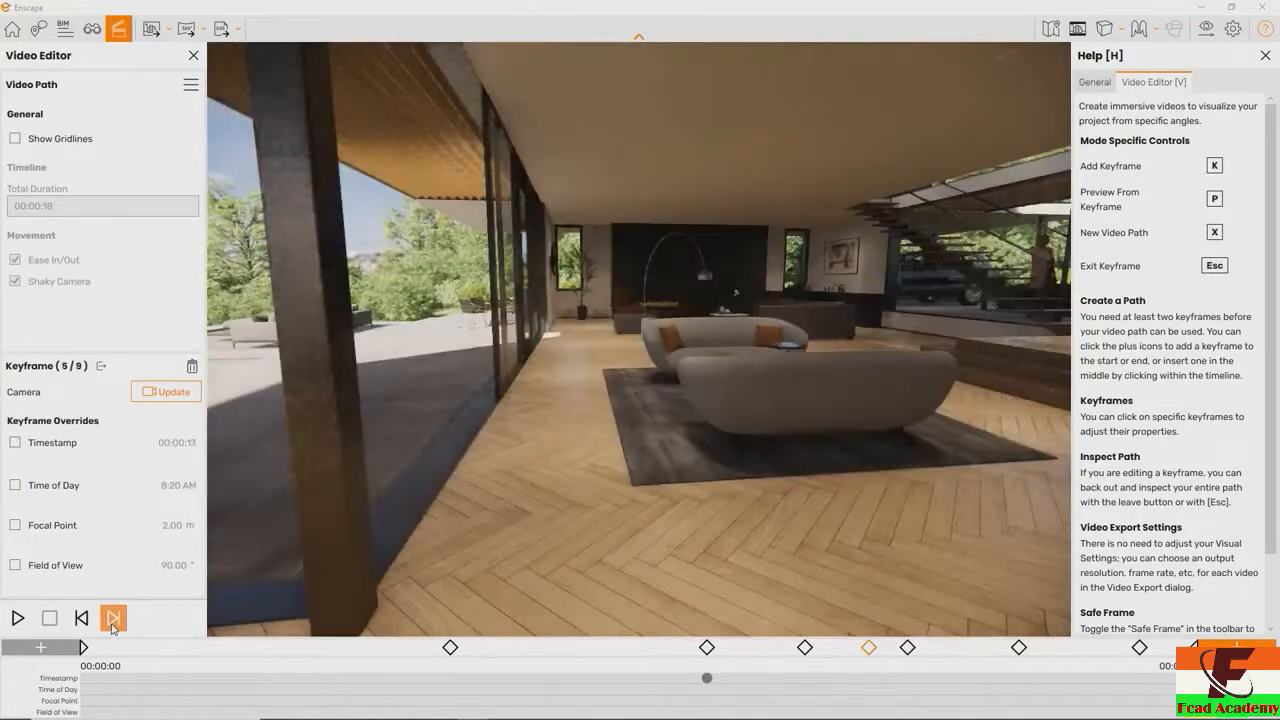
pyautogui.click(113, 620)
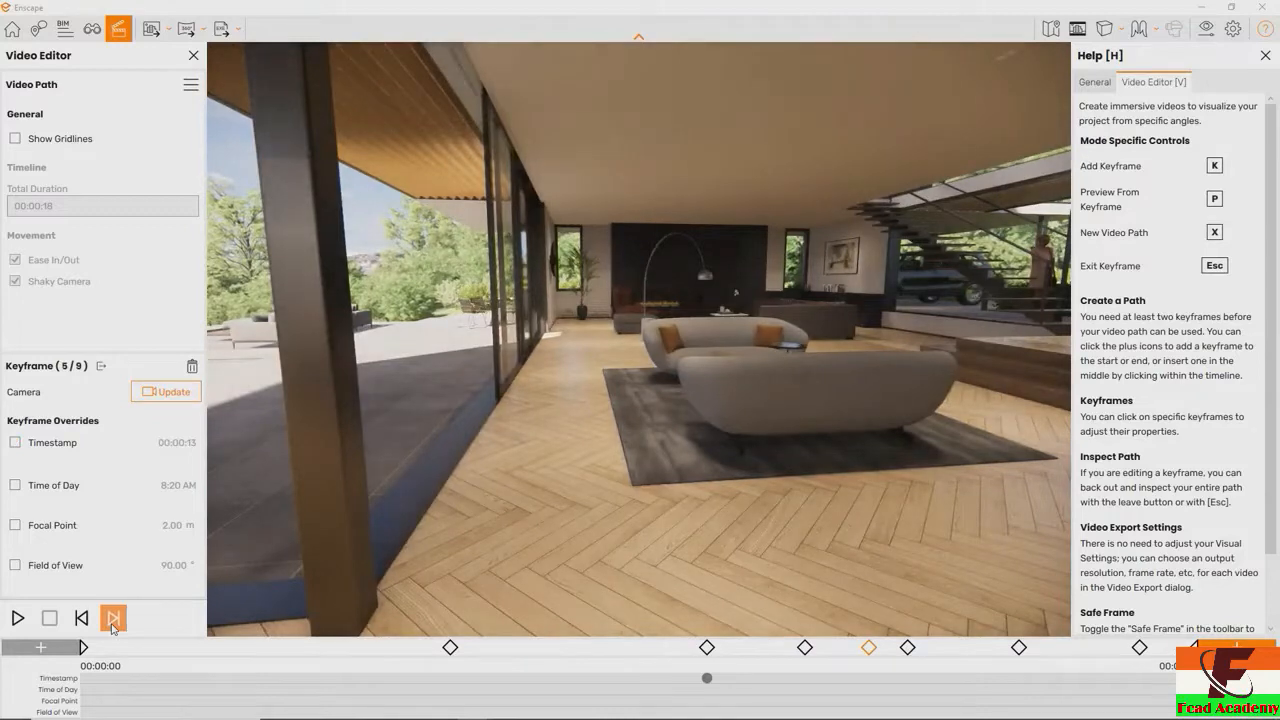
pyautogui.click(15, 443)
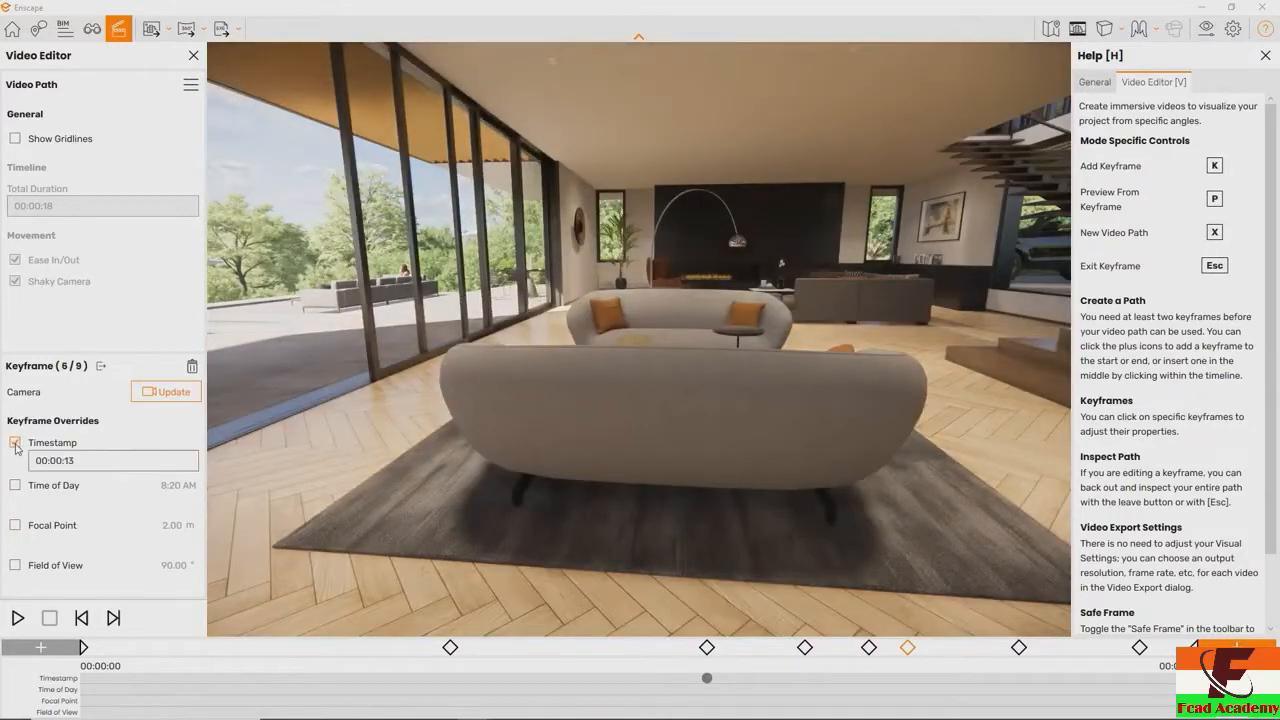
pyautogui.click(72, 461)
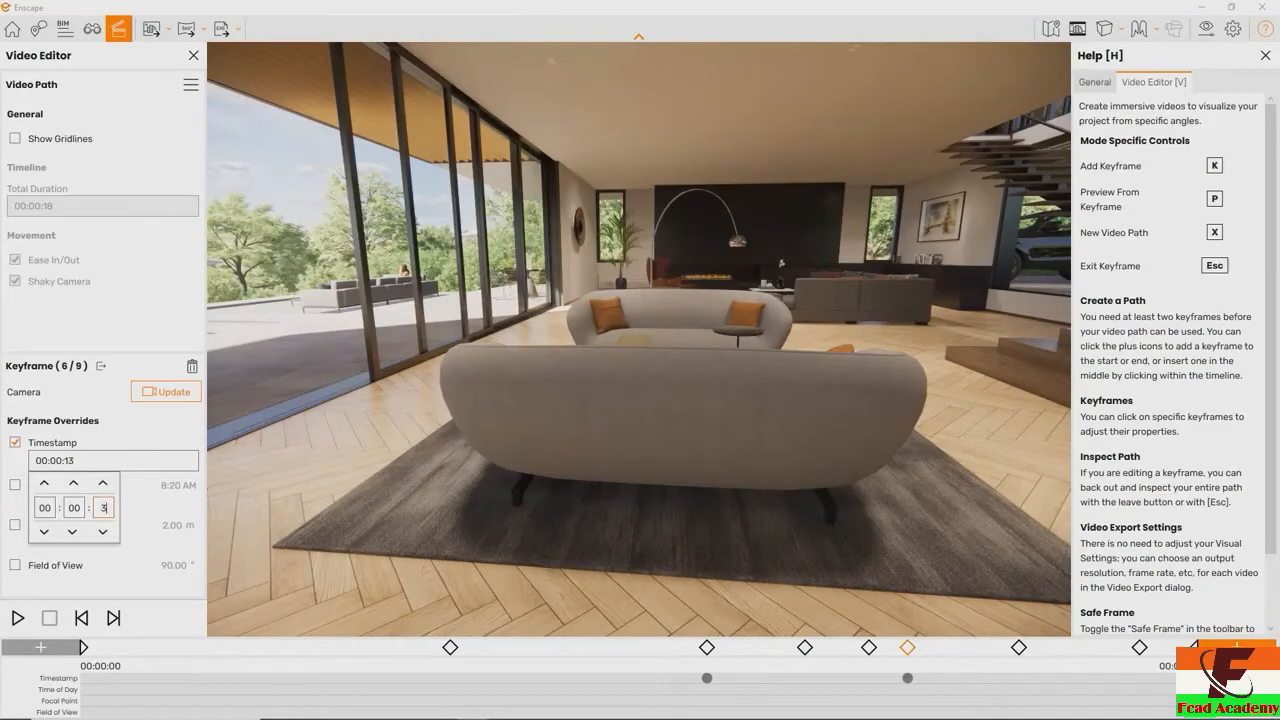
pyautogui.press('Return')
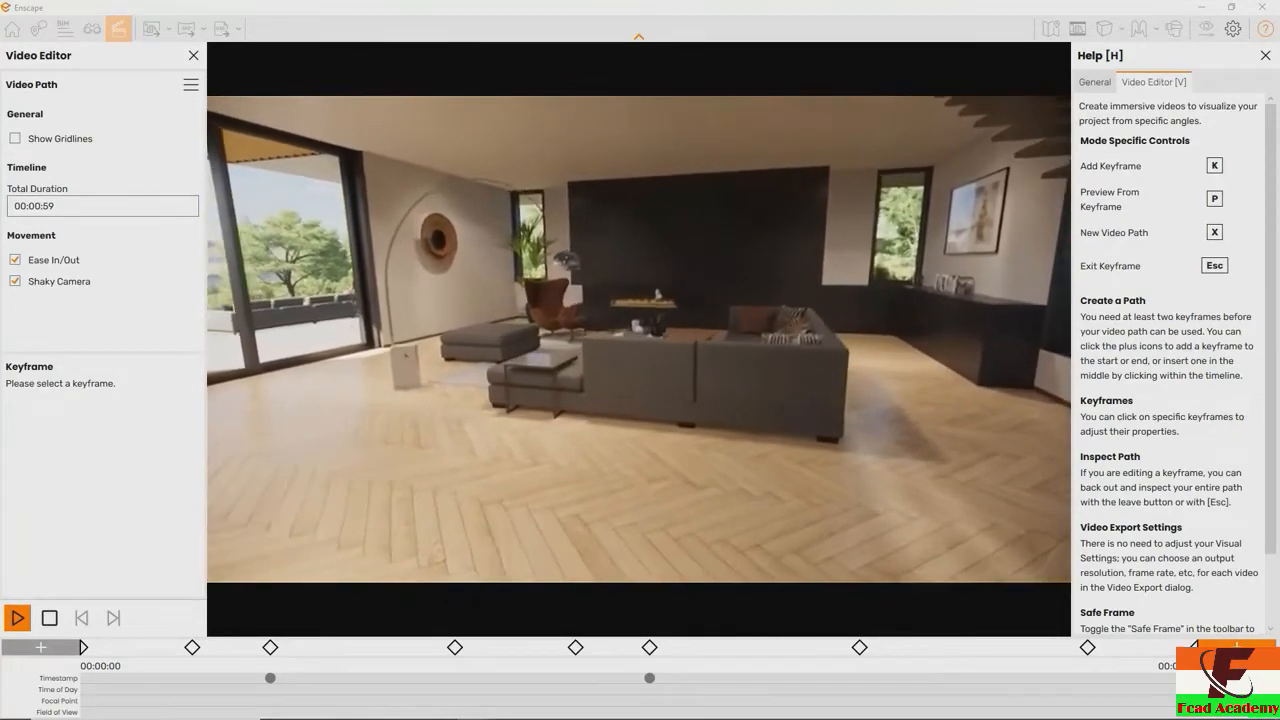
# Select the first keyframe, the aerial view of the villa and pool, and override its time of day
pyautogui.click(83, 647)
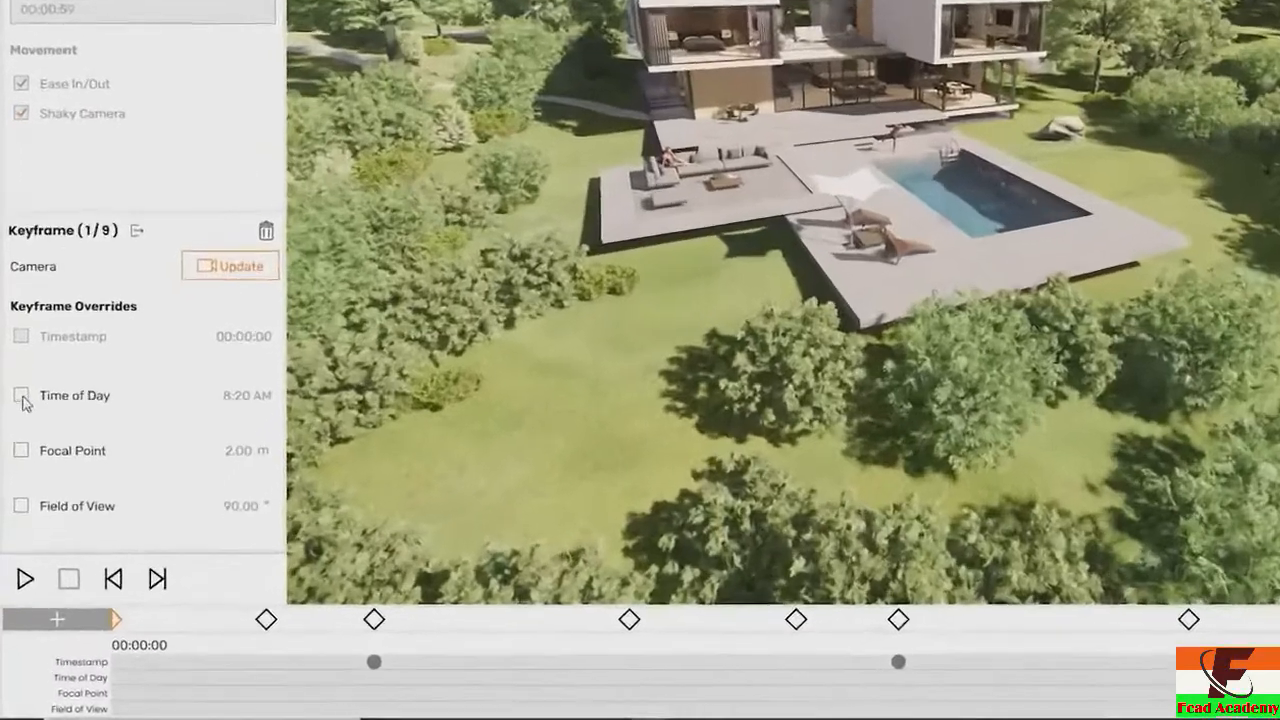
pyautogui.click(16, 488)
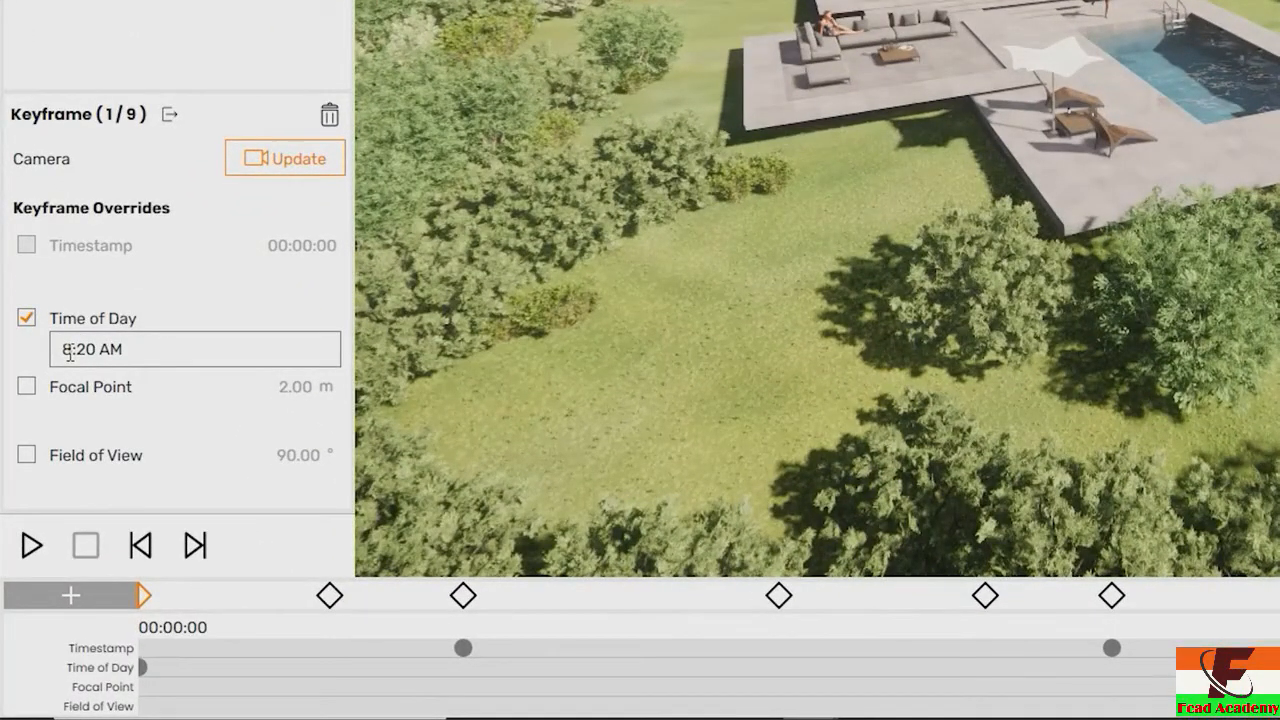
pyautogui.click(69, 352)
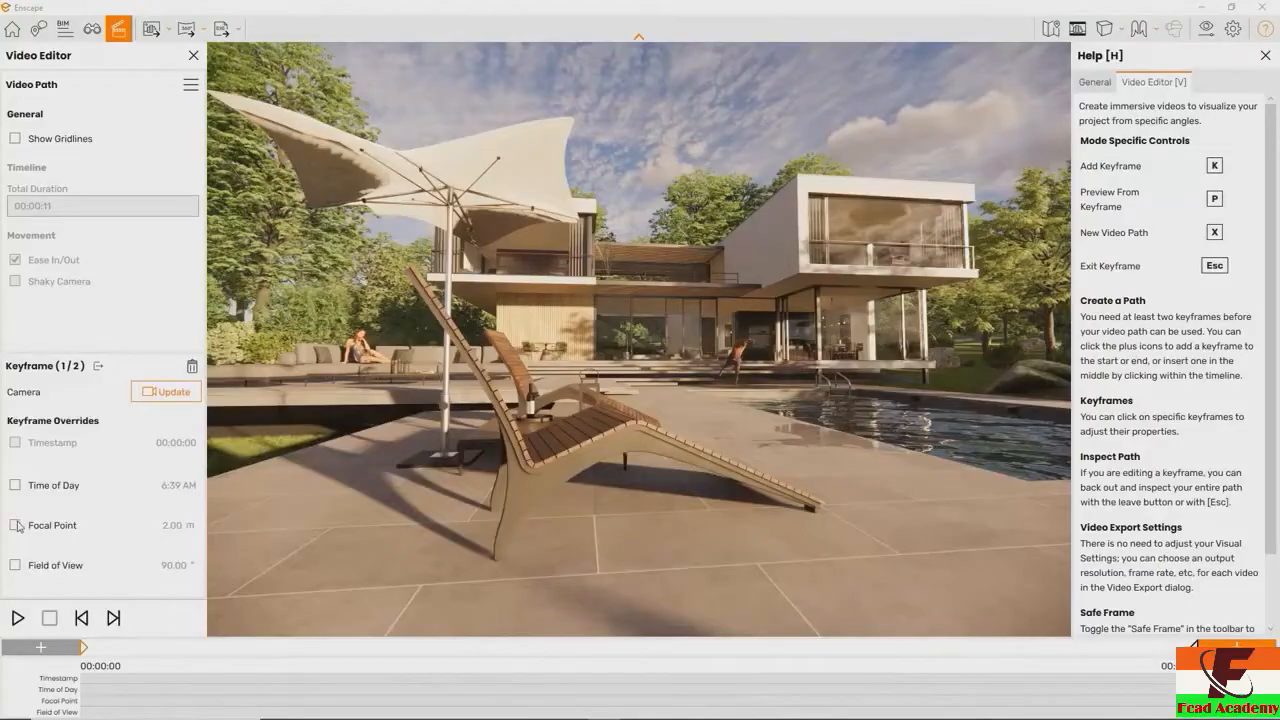
# Override the focal point of the first keyframe on the poolside lounger path with 11.58 m
pyautogui.click(15, 525)
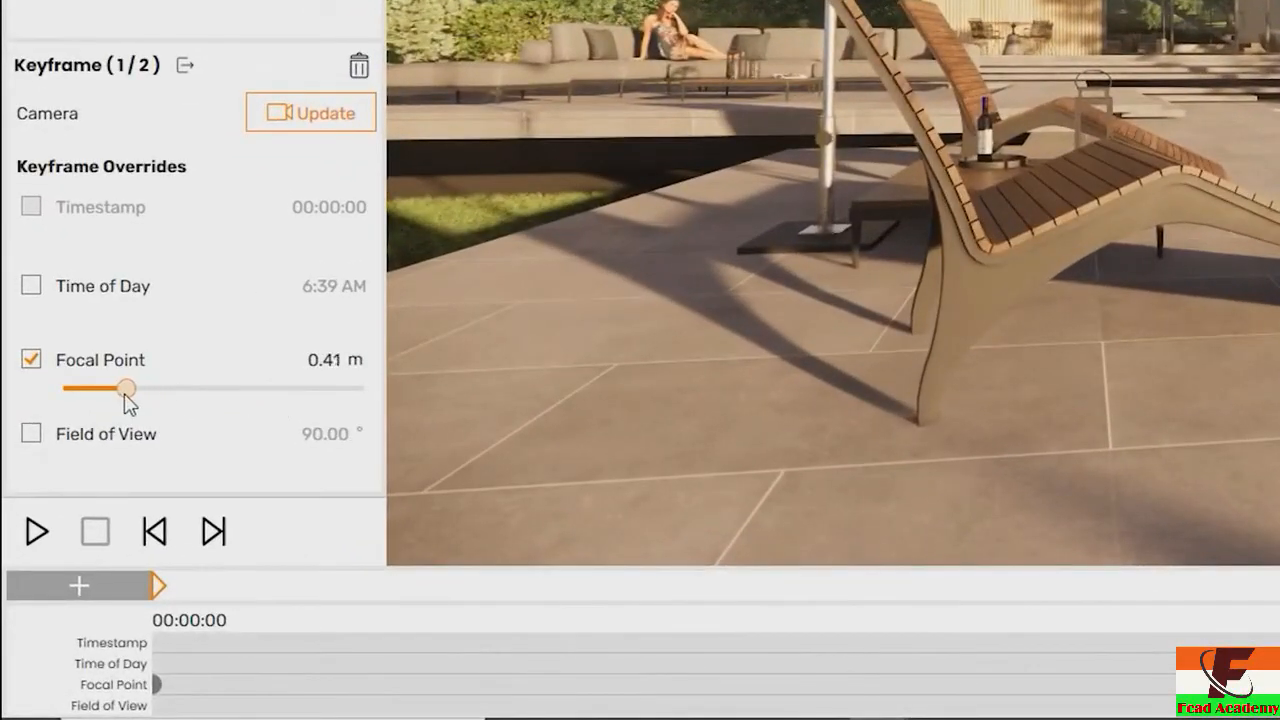
pyautogui.moveTo(265, 392); pyautogui.dragTo(271, 392)
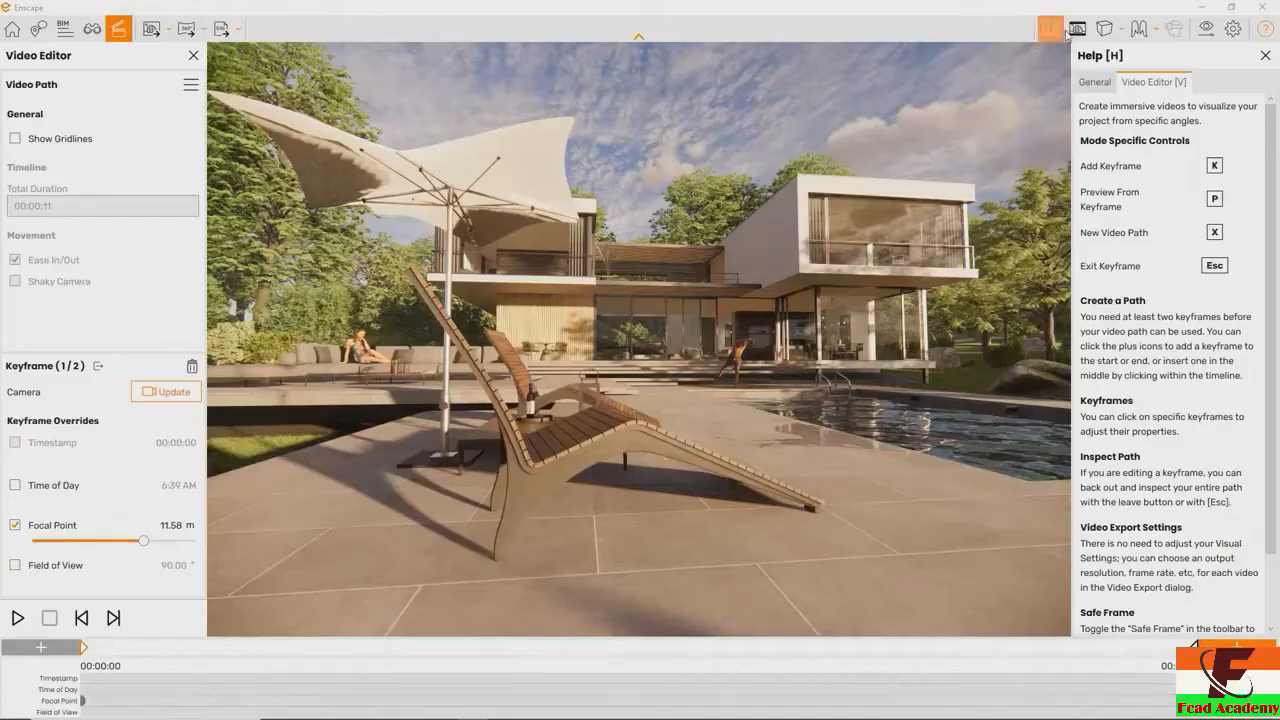
# In the visual settings, set the depth of field to 26%, disable Auto Focus and shorten the camera's focal point
pyautogui.click(1209, 31)
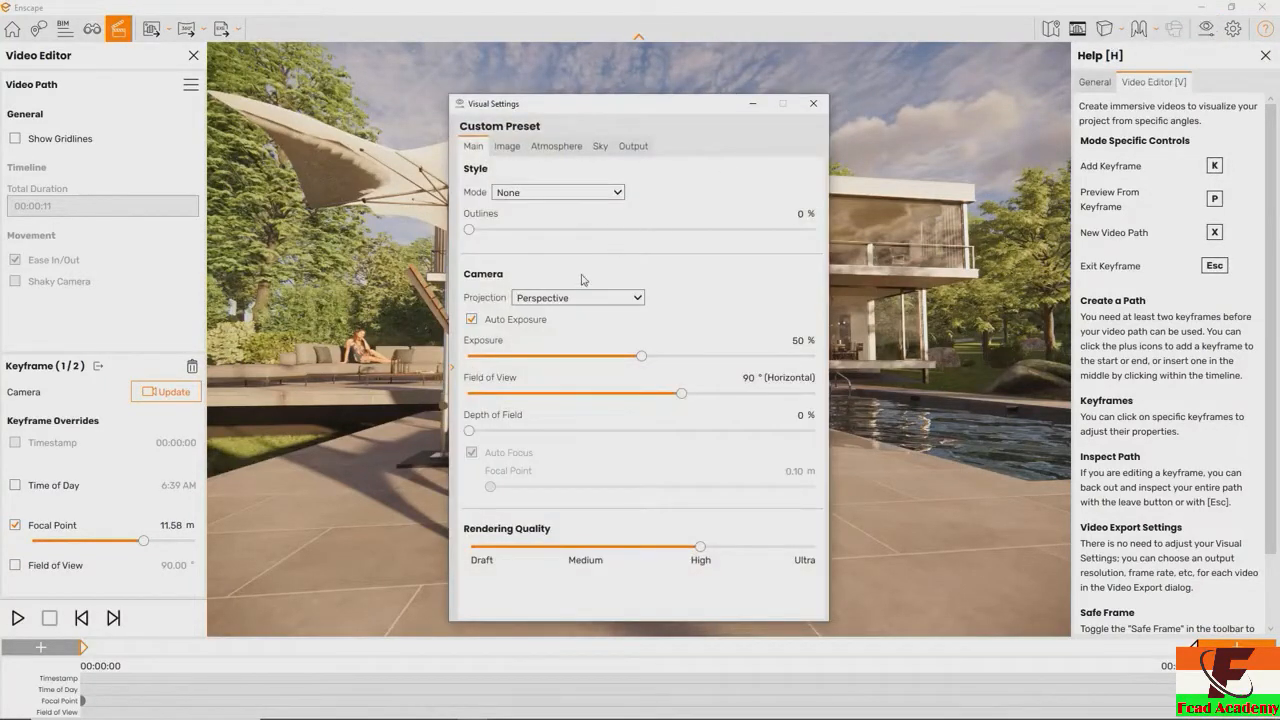
pyautogui.moveTo(470, 431); pyautogui.dragTo(558, 431)
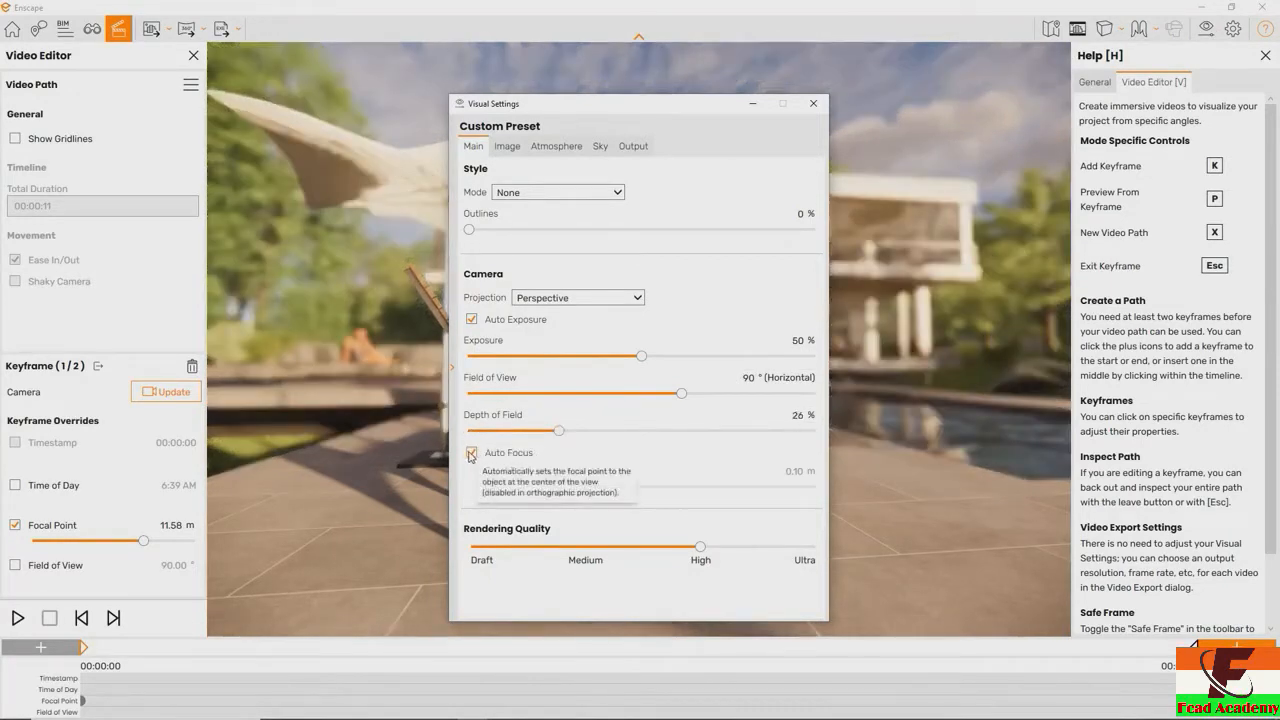
pyautogui.click(472, 454)
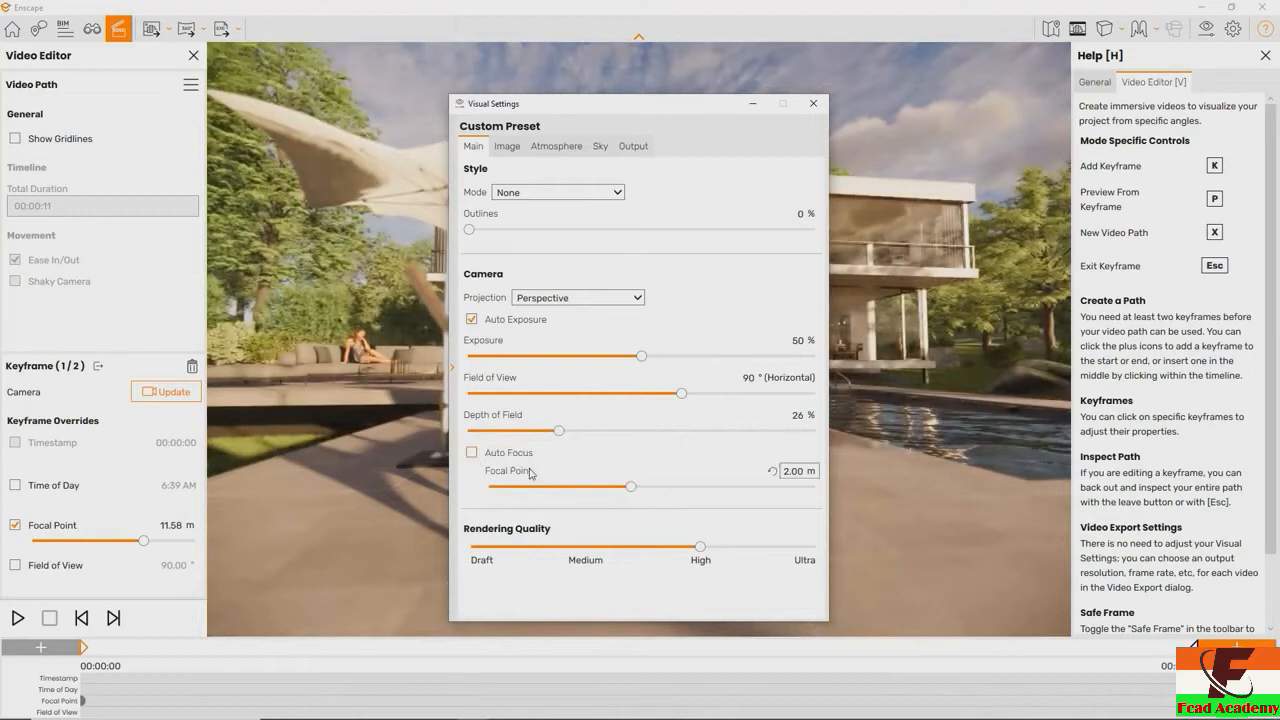
pyautogui.moveTo(631, 487)
pyautogui.mouseDown()
pyautogui.moveTo(584, 488)
pyautogui.moveTo(718, 489)
pyautogui.moveTo(617, 489)
pyautogui.mouseUp()
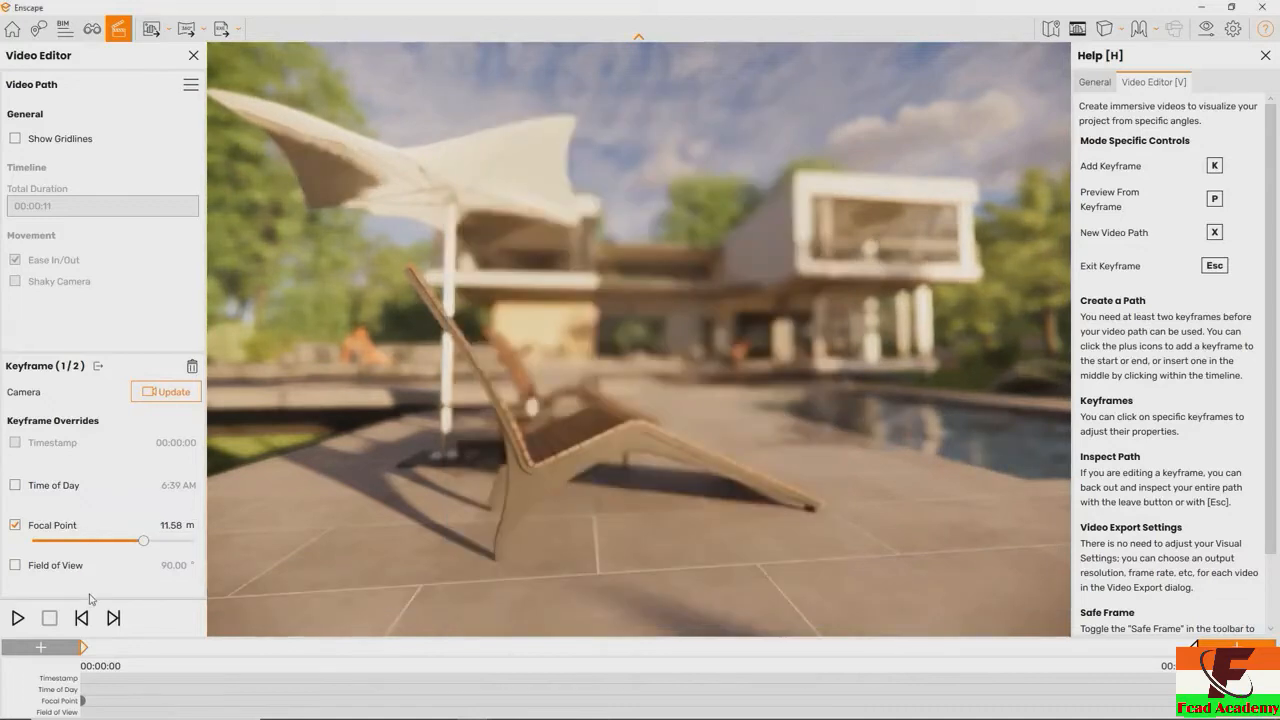
# Shorten the focal point override of the lounger path's first keyframe
pyautogui.moveTo(116, 548); pyautogui.dragTo(97, 550)
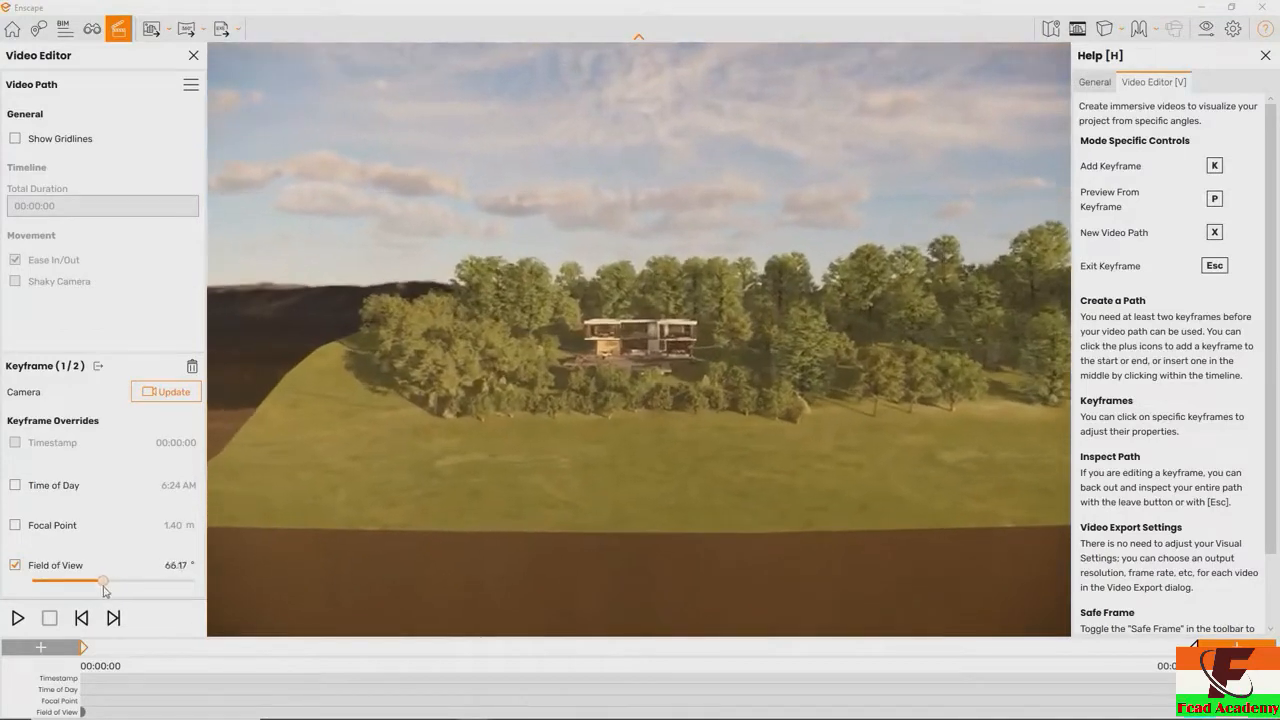
# Narrow the field of view override of the first keyframe, facing the distant villa, to about 29°
pyautogui.moveTo(94, 592); pyautogui.dragTo(67, 592)
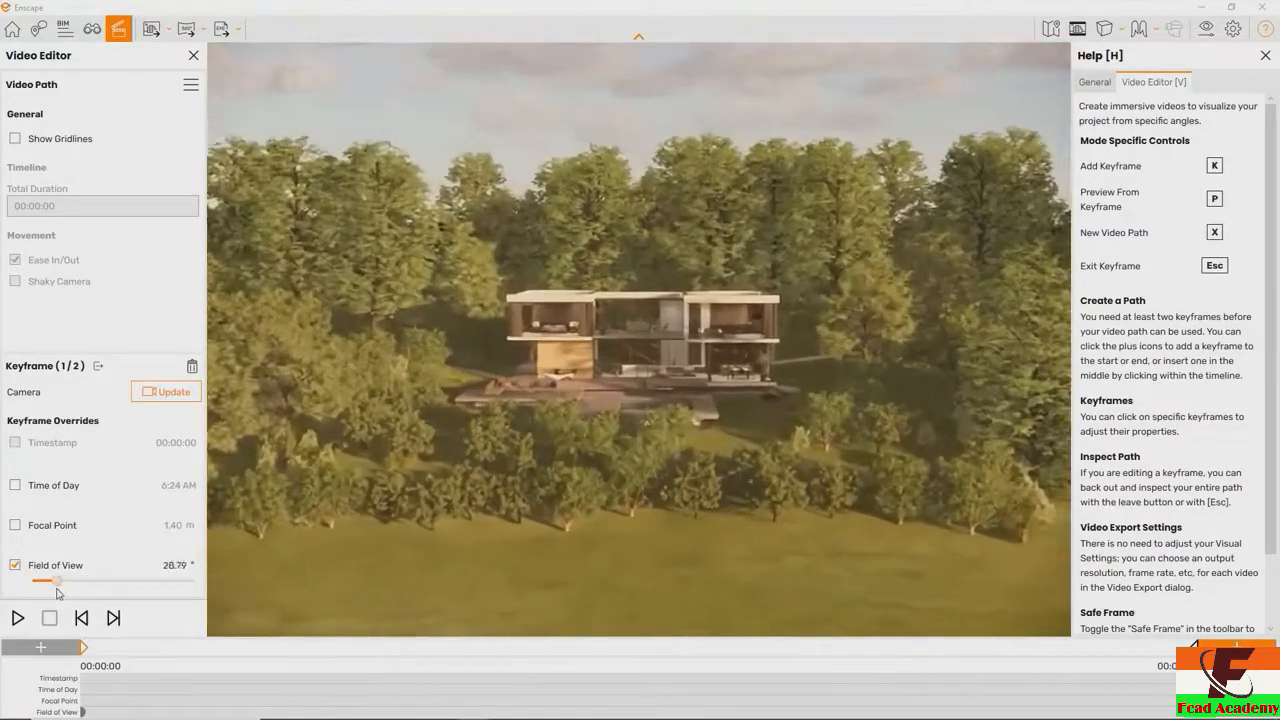